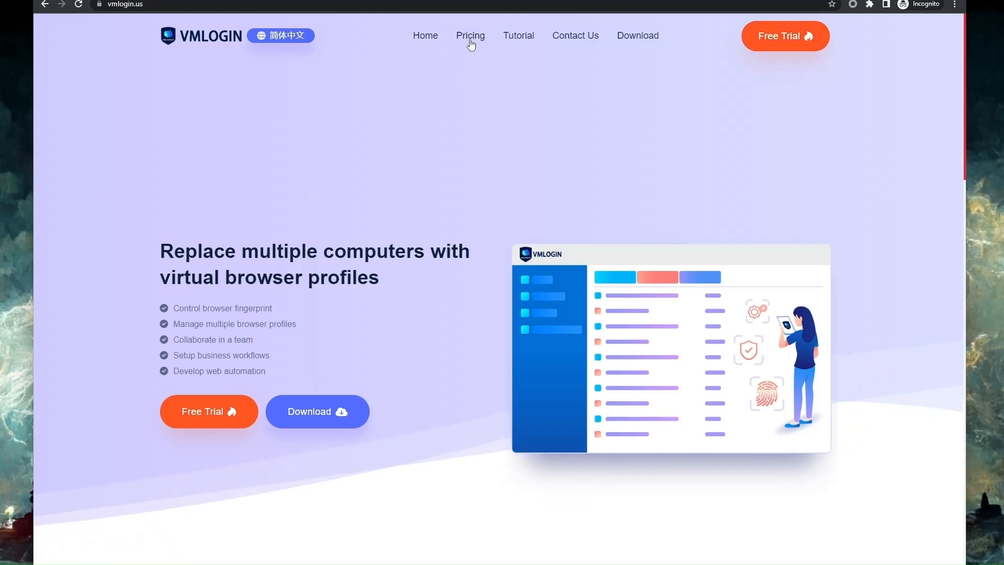
Step: Review the VMLogin pricing plans on the website and return to its home page
left_click(471, 42)
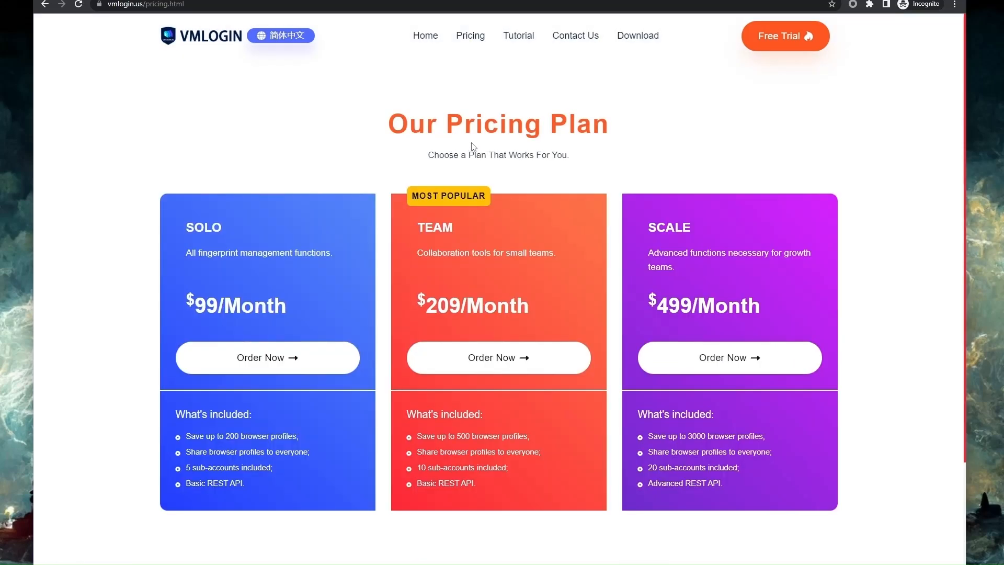
left_click(420, 38)
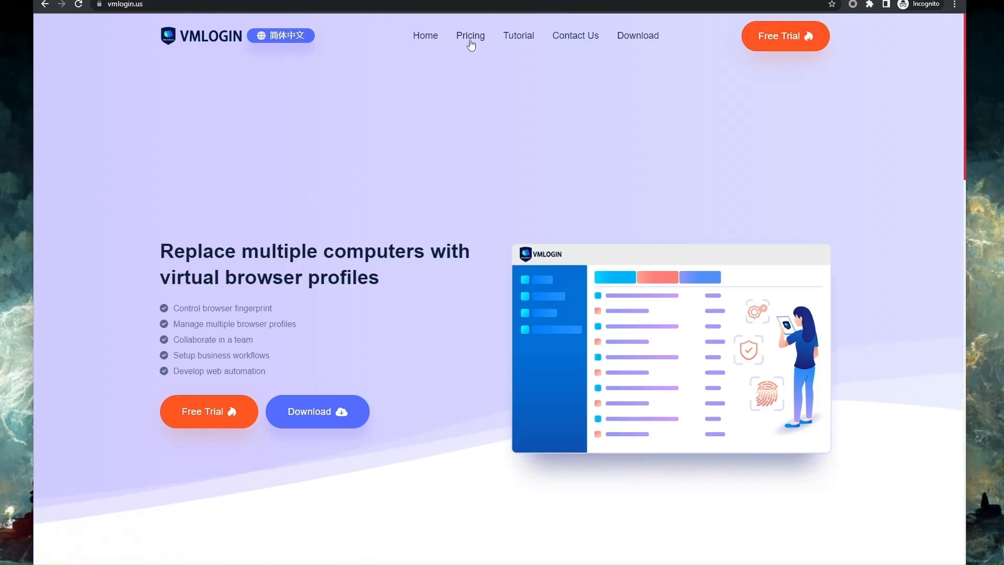
Step: Switch to the VMLogin app and start a new browser profile with the display name Facebook
left_click(267, 186)
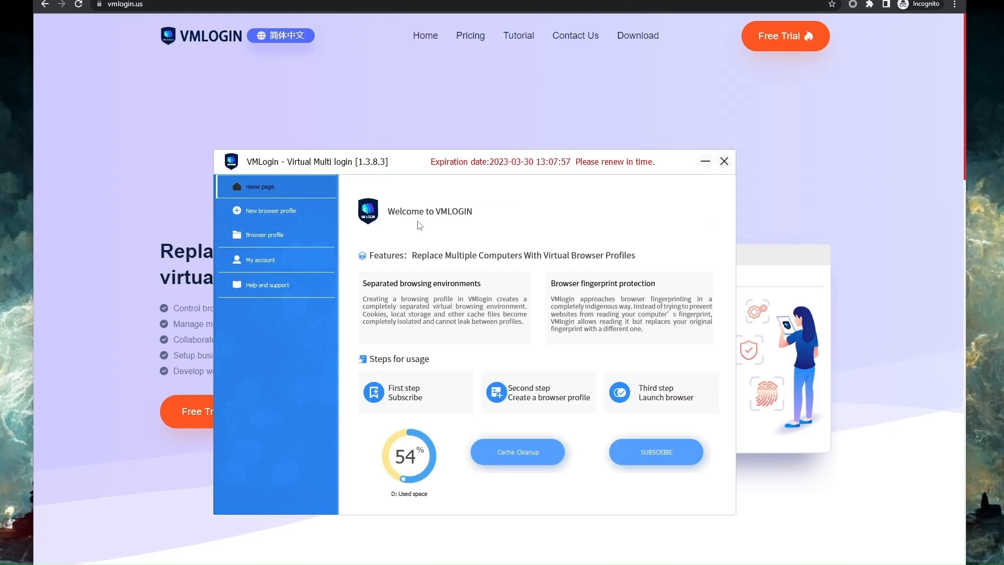
left_click(265, 235)
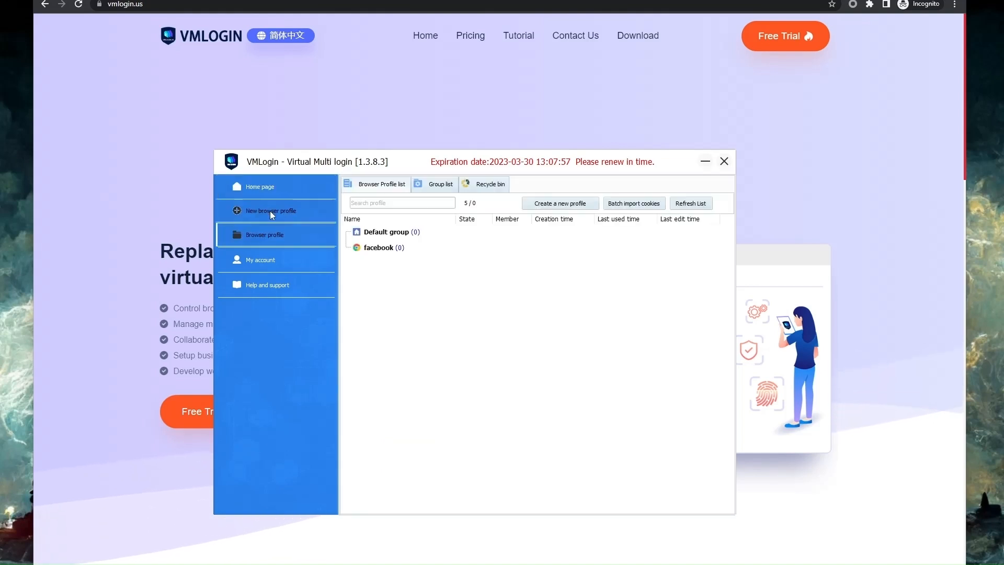
left_click(270, 212)
type("Facebook")
left_click(416, 239)
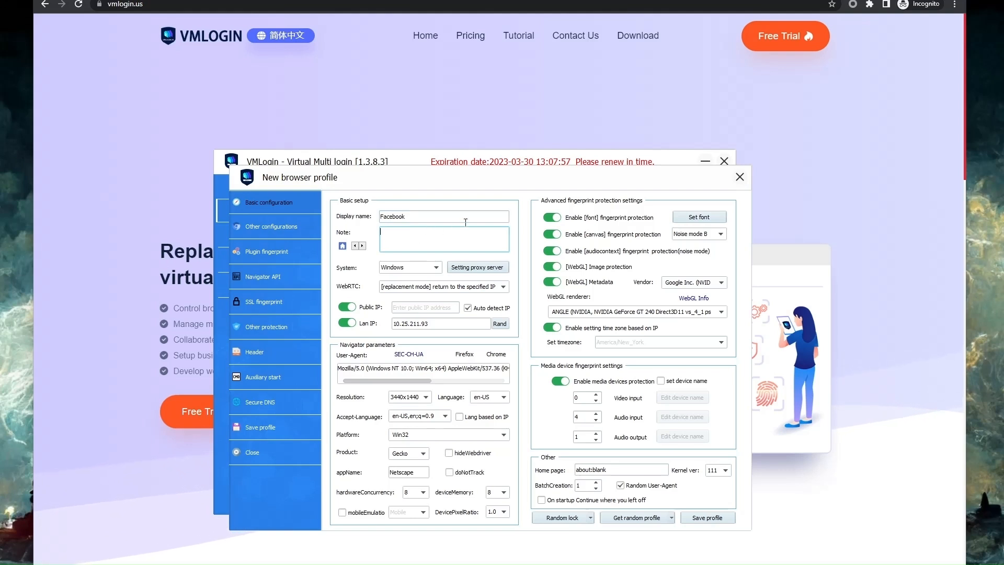
Step: Enable the proxy server for the new profile, keeping HTTP Proxy as the proxy type
left_click(485, 269)
left_click(378, 271)
left_click(515, 293)
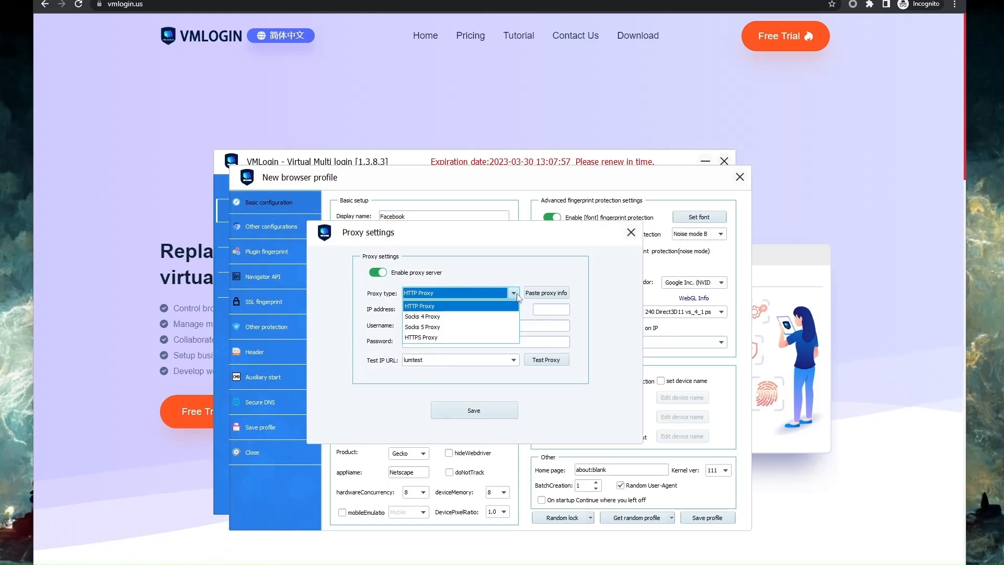
left_click(525, 280)
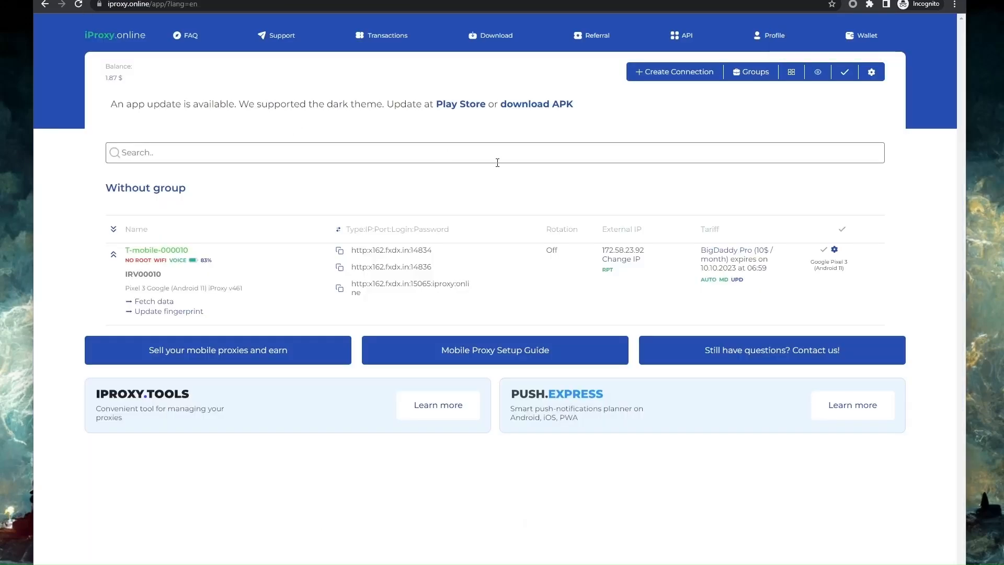
Step: Copy the HTTP proxy on port 15065 from the iProxy dashboard and return to VMLogin's proxy settings
left_click(341, 291)
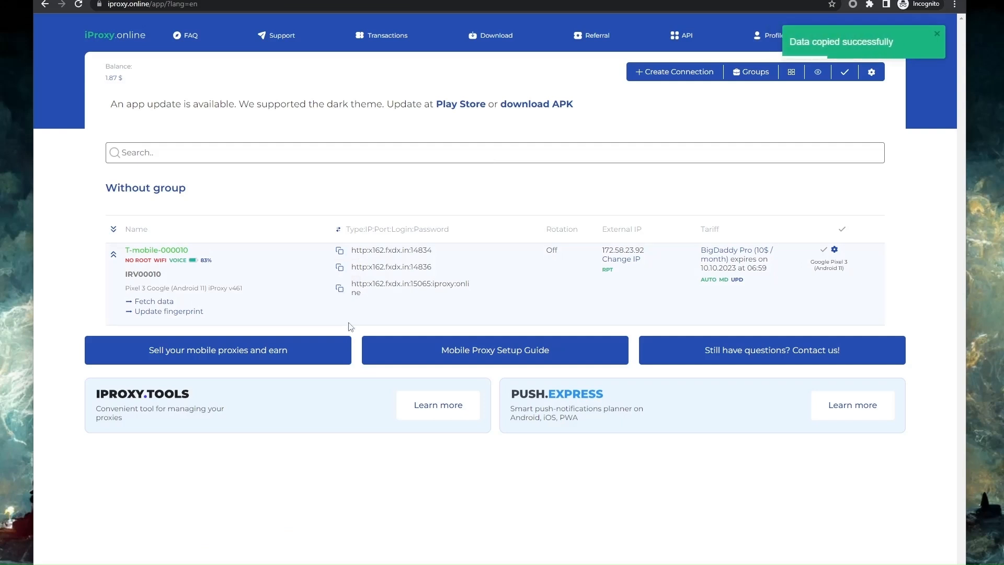
left_click(340, 288)
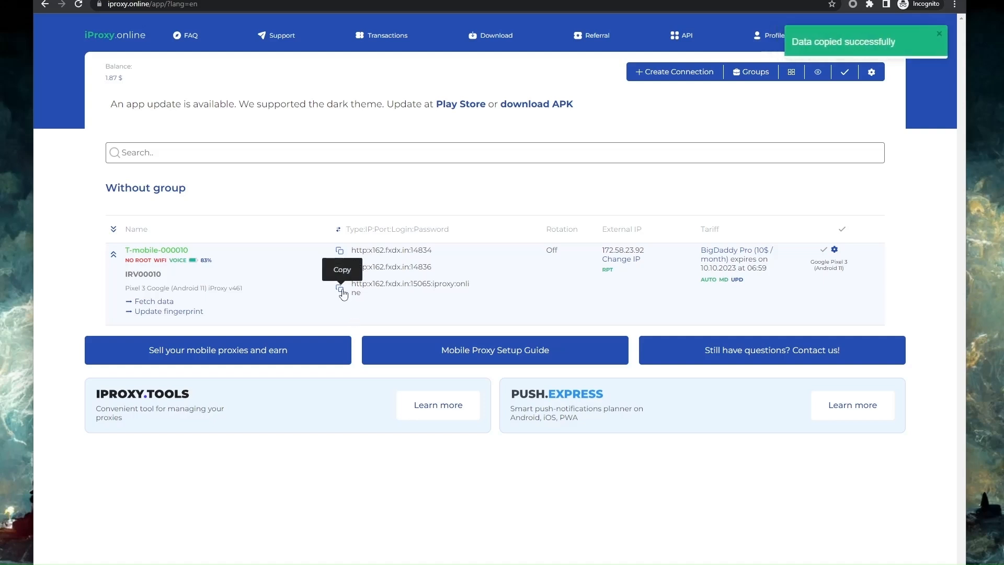
key("alt+Tab")
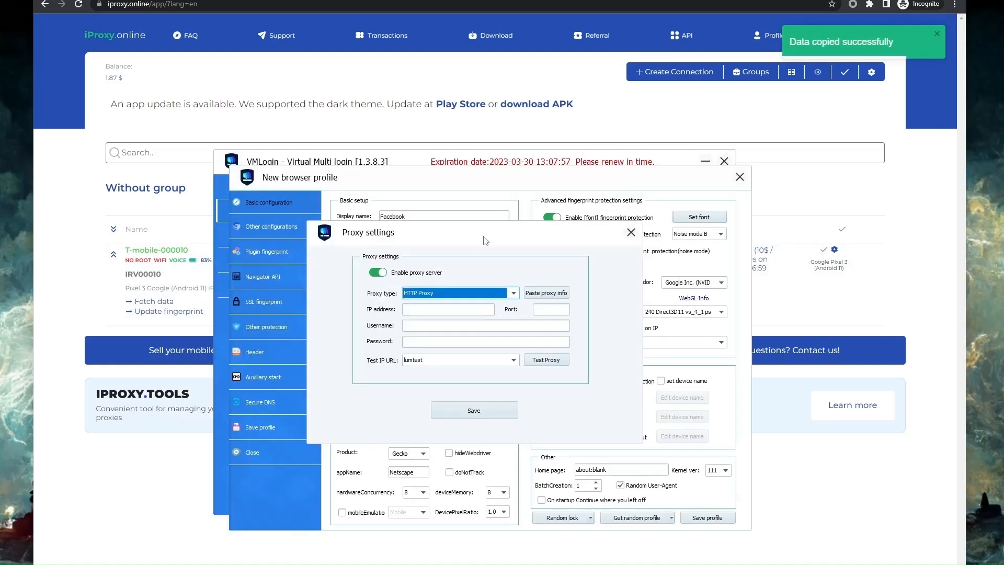
Step: Paste the copied proxy string as the IP address and transfer its login parts to the proxy username and password fields
left_click(445, 308)
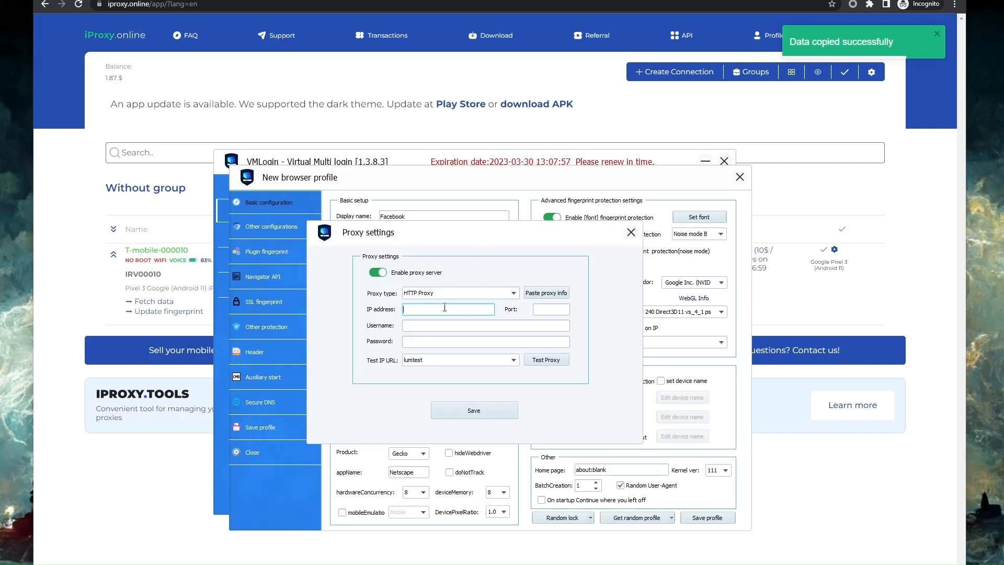
key("ctrl+v")
double_click(480, 310)
left_click_drag(490, 310, 438, 311)
key("ctrl+x")
left_click(419, 342)
key("ctrl+v")
key("ctrl+x")
left_click(440, 327)
key("ctrl+v")
Step: Set the proxy port to 15065 and trim the IP address to x162.fxdx.in
left_click(551, 309)
key("BackSpace")
left_click(406, 310)
key("BackSpace")
Step: Test the proxy connection and save the proxy settings
left_click(544, 366)
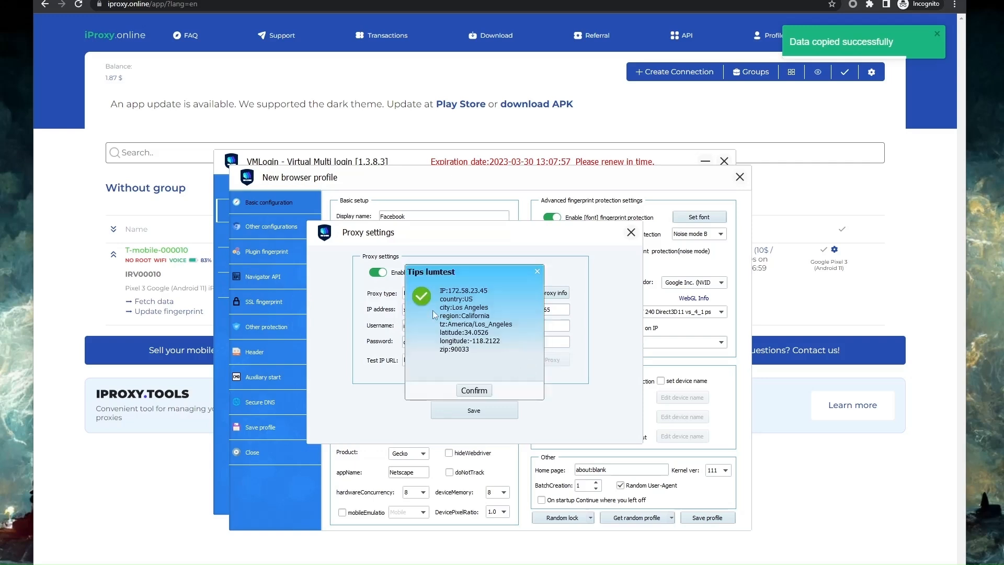
left_click(476, 391)
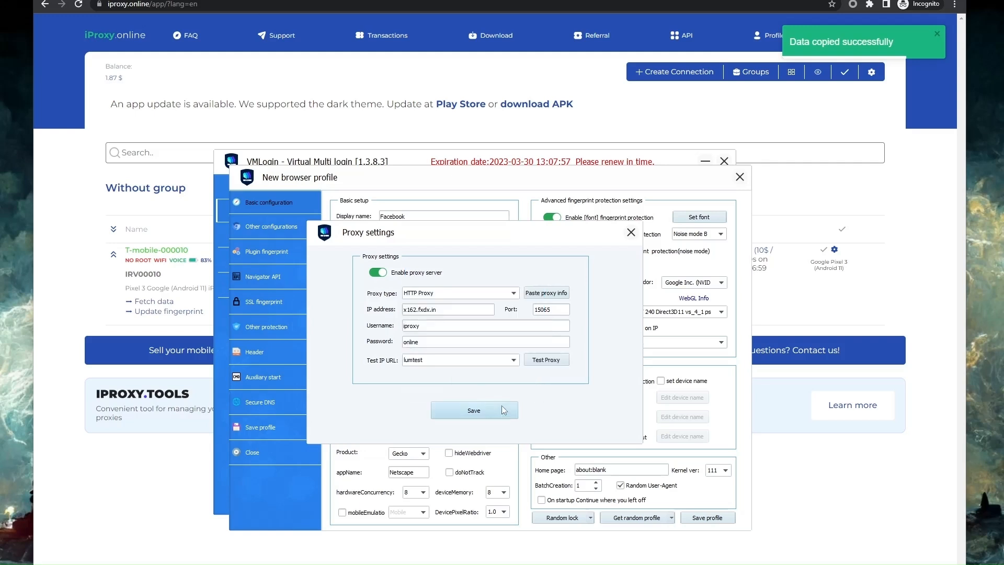
left_click(493, 416)
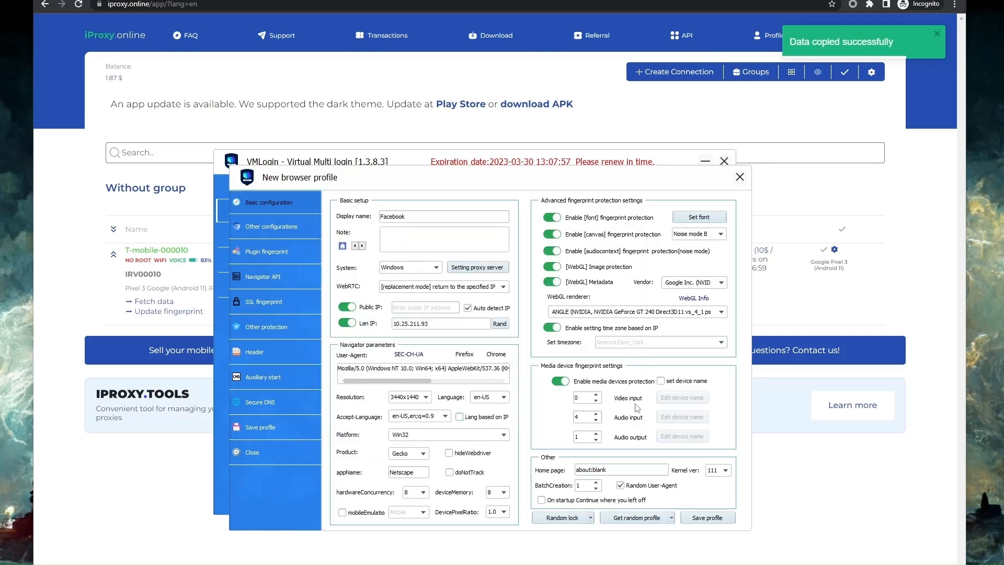
Step: Fill the profile with random fingerprint parameters and generate a different Chrome user agent
left_click(629, 523)
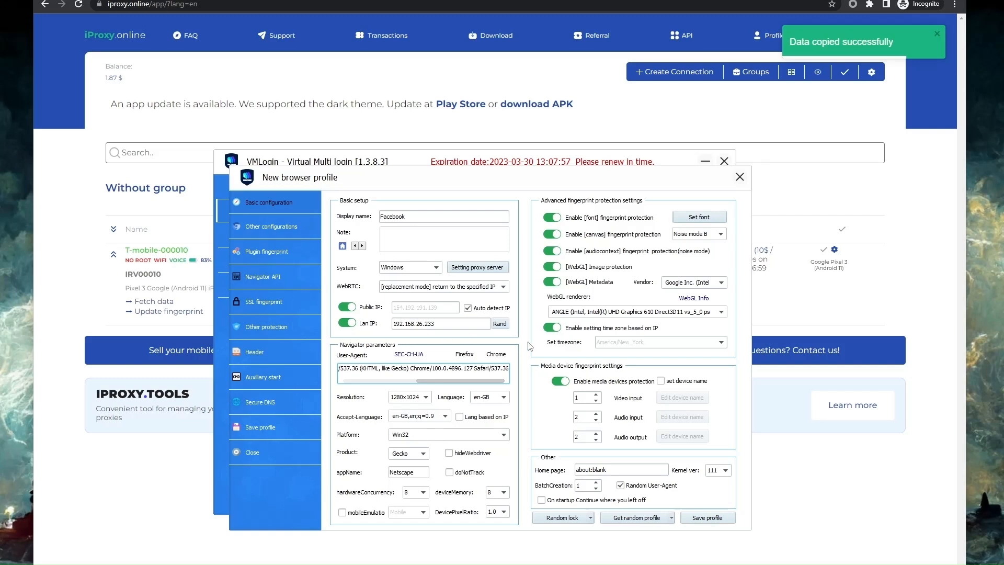
left_click(500, 356)
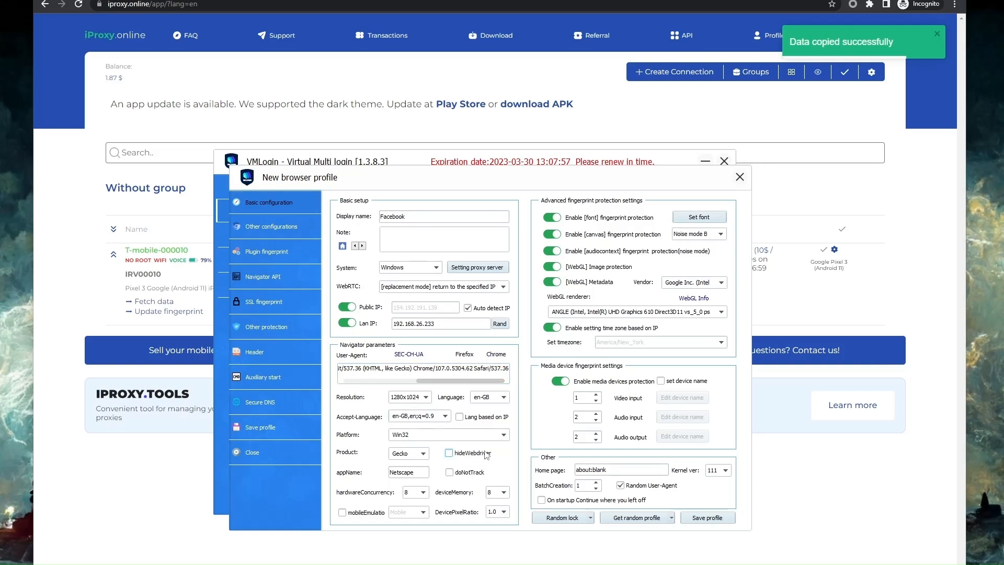
Step: Review the profile's other configurations and save the new browser profile
left_click(271, 226)
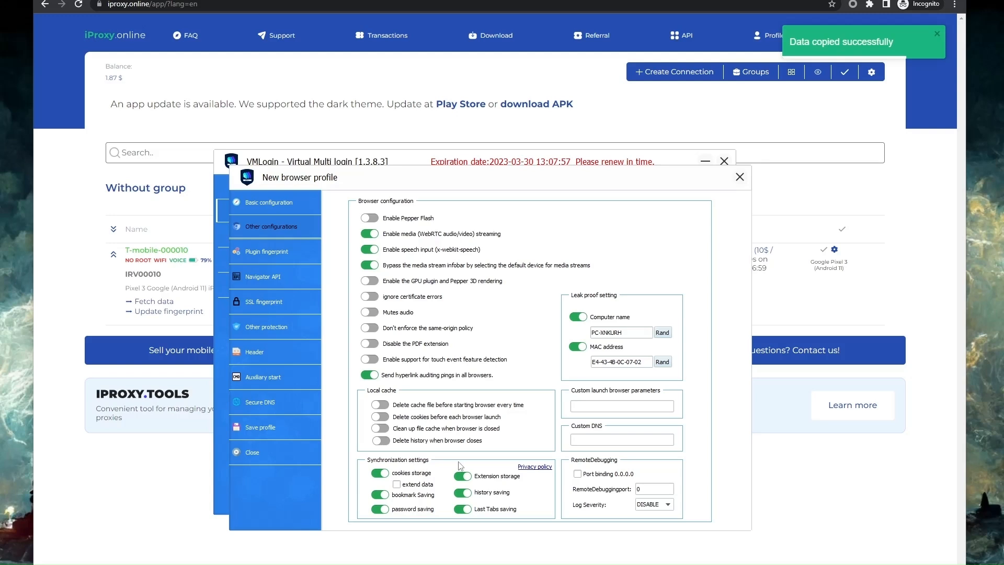
left_click(257, 429)
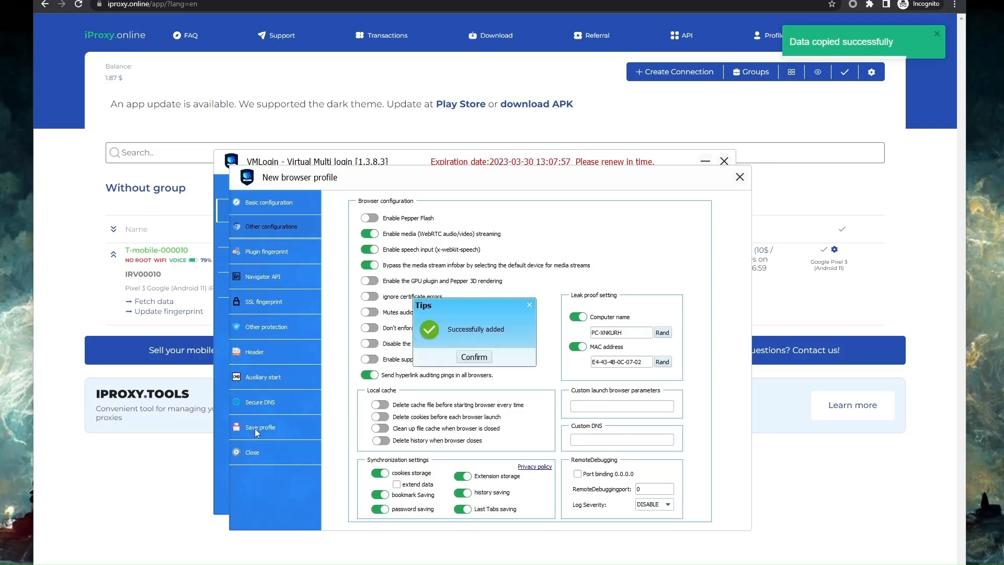
left_click(474, 357)
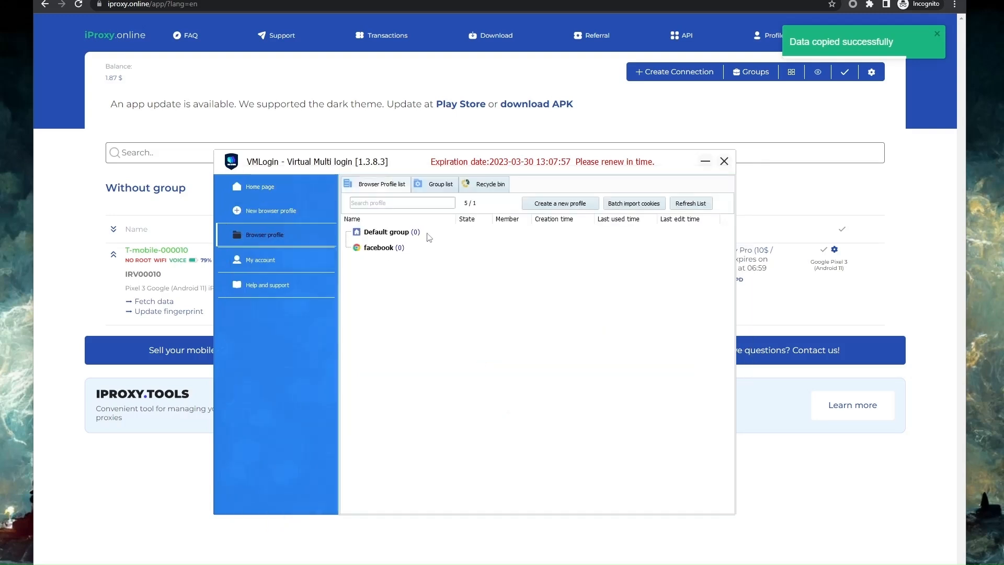
Step: Launch the Facebook profile's browser and check its IP address on whoer.net
double_click(381, 249)
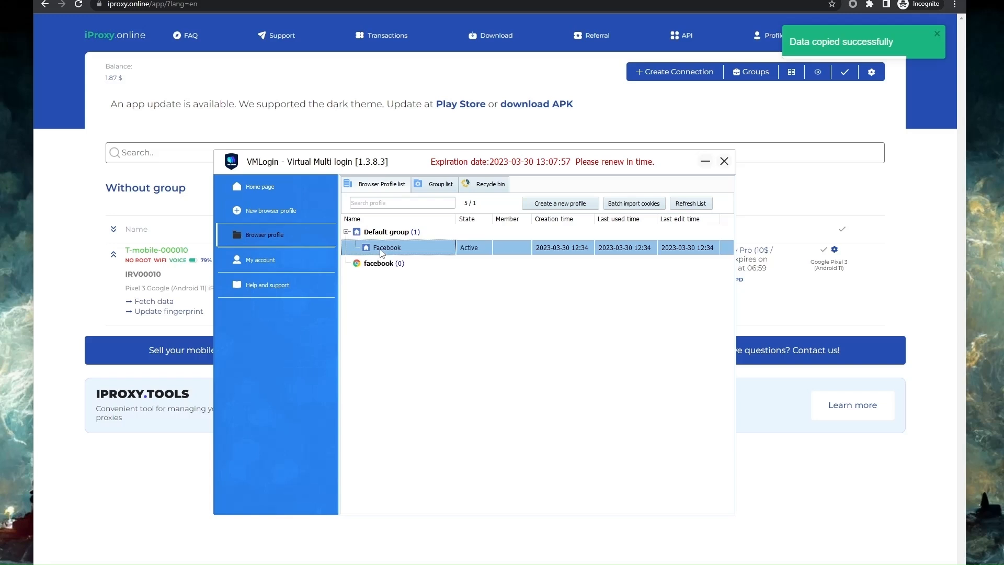
type("whoer.net")
key("Return")
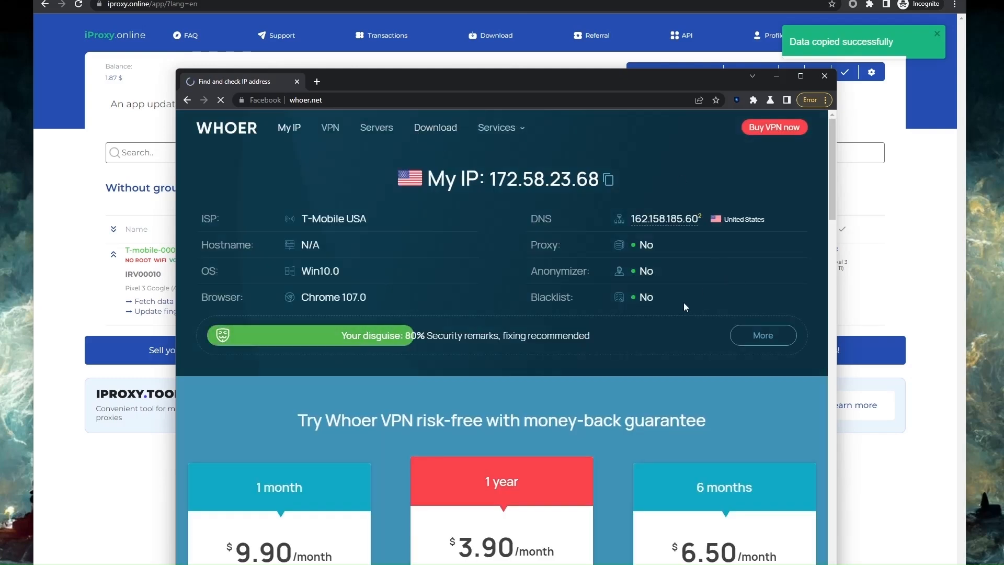
Step: Check the browser fingerprint on pixelscan.net in a new tab and close the profile's browser
left_click(315, 83)
type("pixelscan.net")
key("Return")
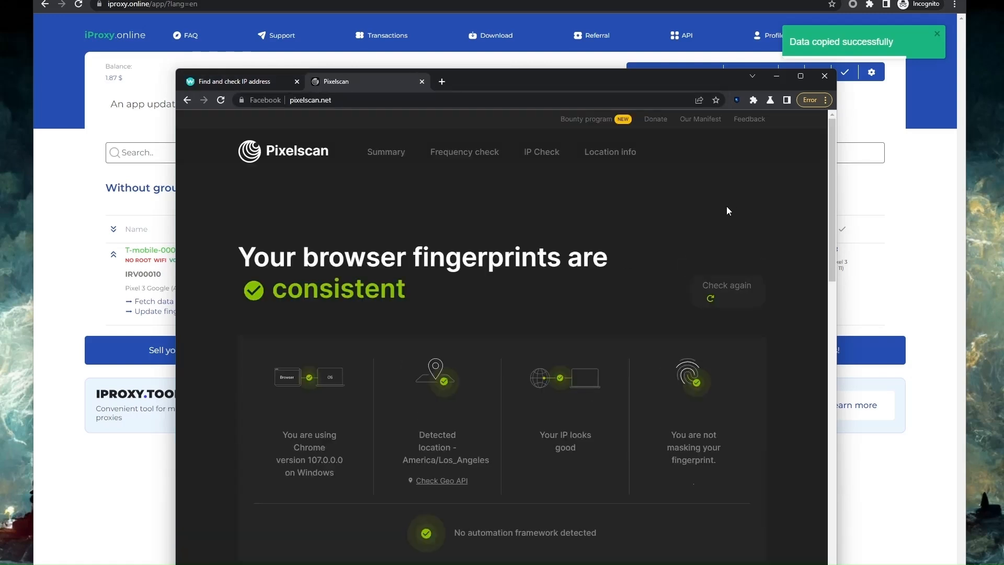
left_click(829, 82)
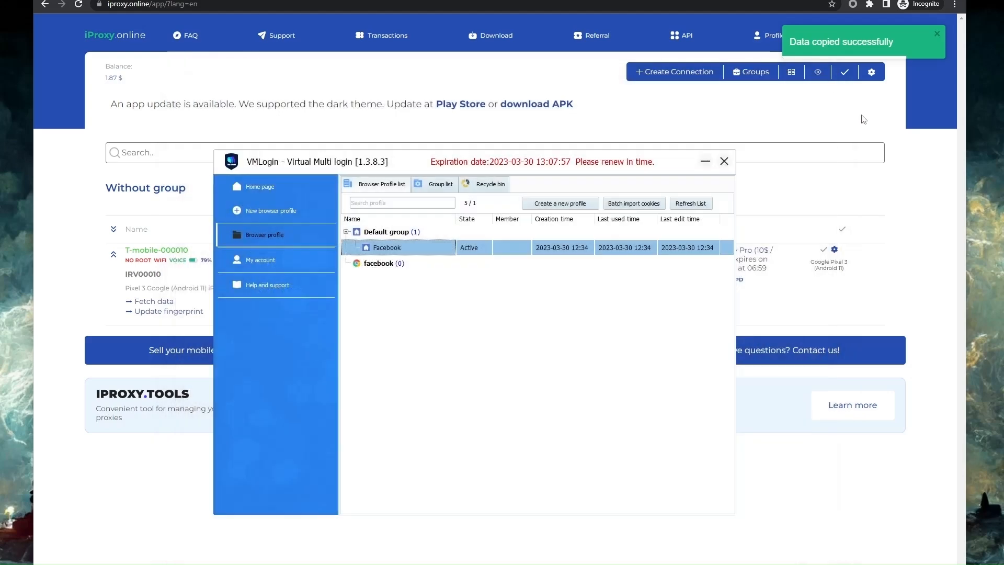
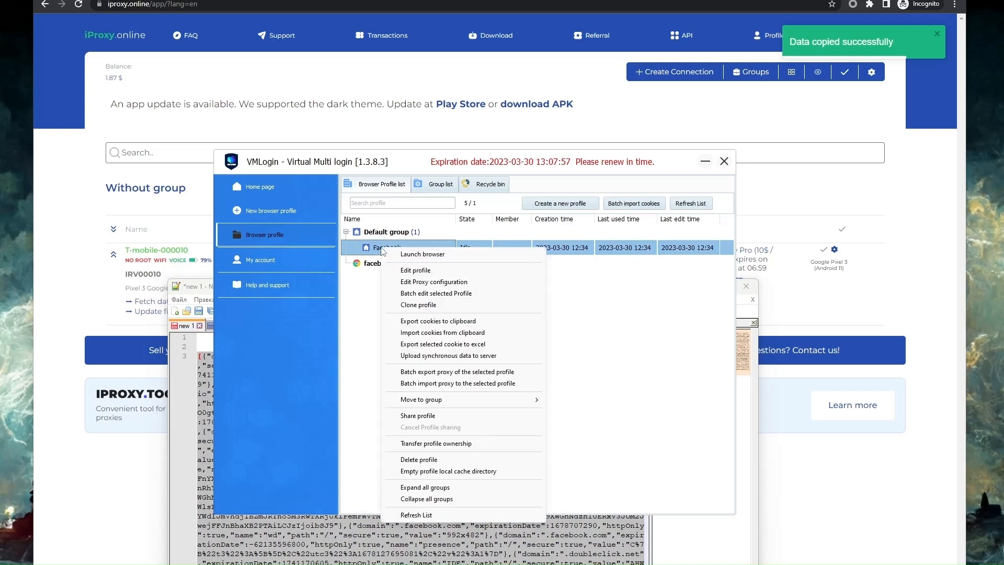
Step: Import the cookies from the clipboard into the Facebook profile
left_click(442, 335)
left_click(460, 360)
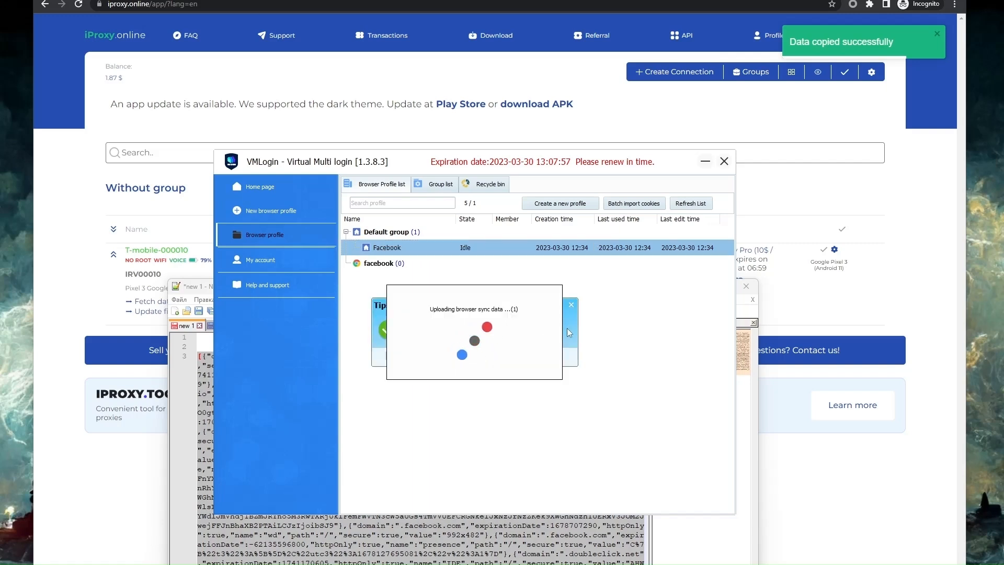
left_click(475, 361)
Step: Launch the Facebook profile, open facebook.com to check the logged-in account, and close the browser
double_click(390, 252)
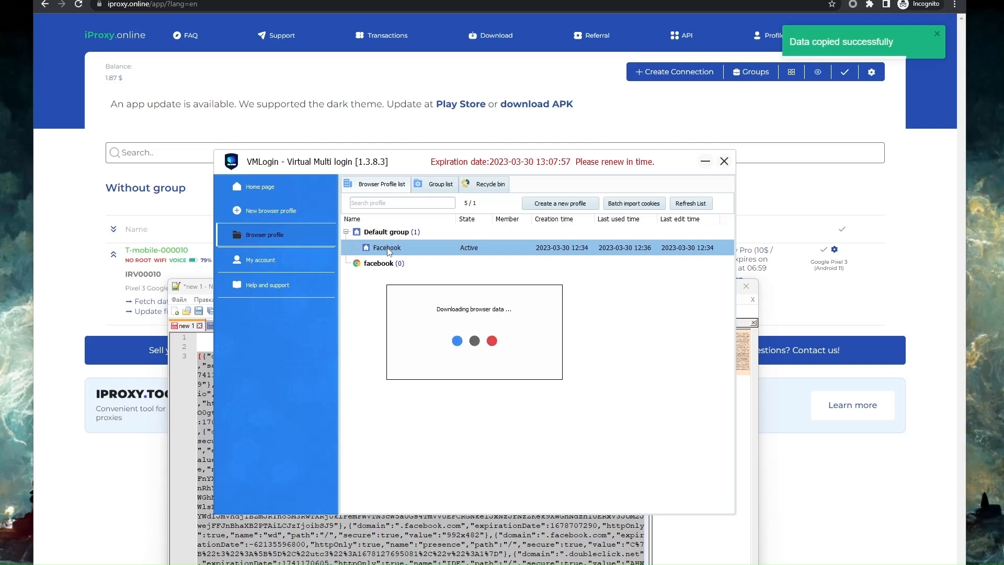
type("facebook")
key("Return")
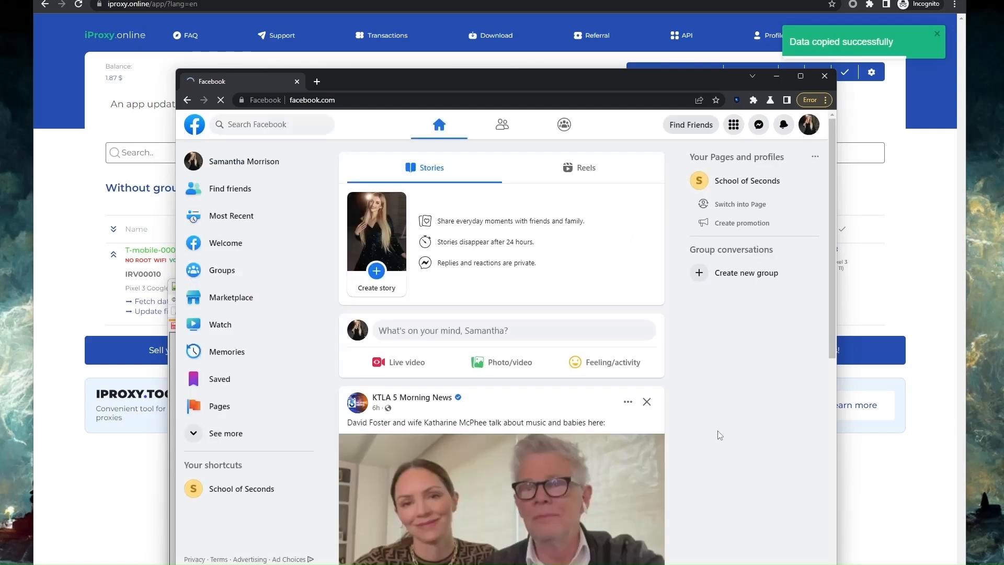
scroll(718, 431, "down", 4)
scroll(718, 433, "up", 4)
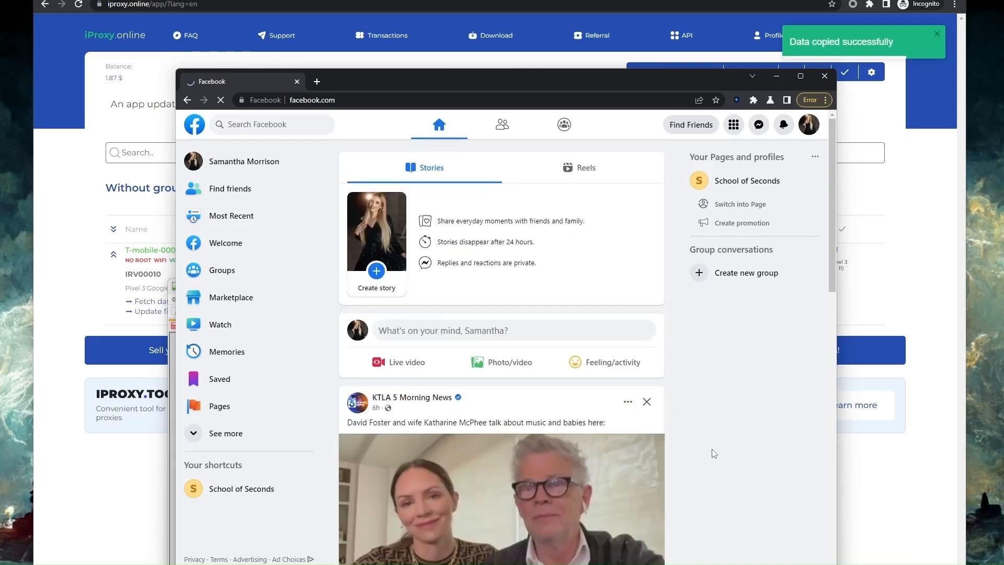
left_click(825, 76)
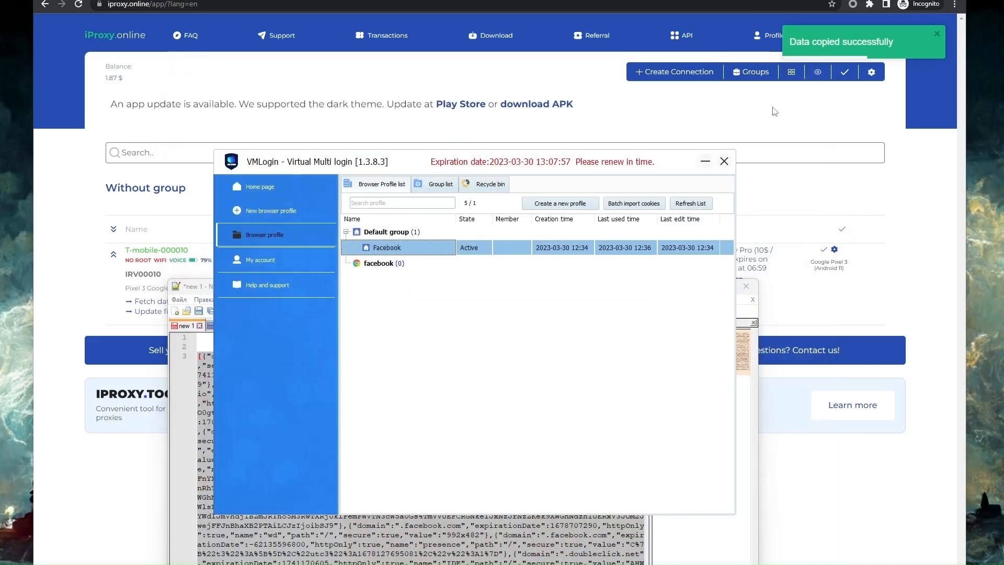
right_click(390, 253)
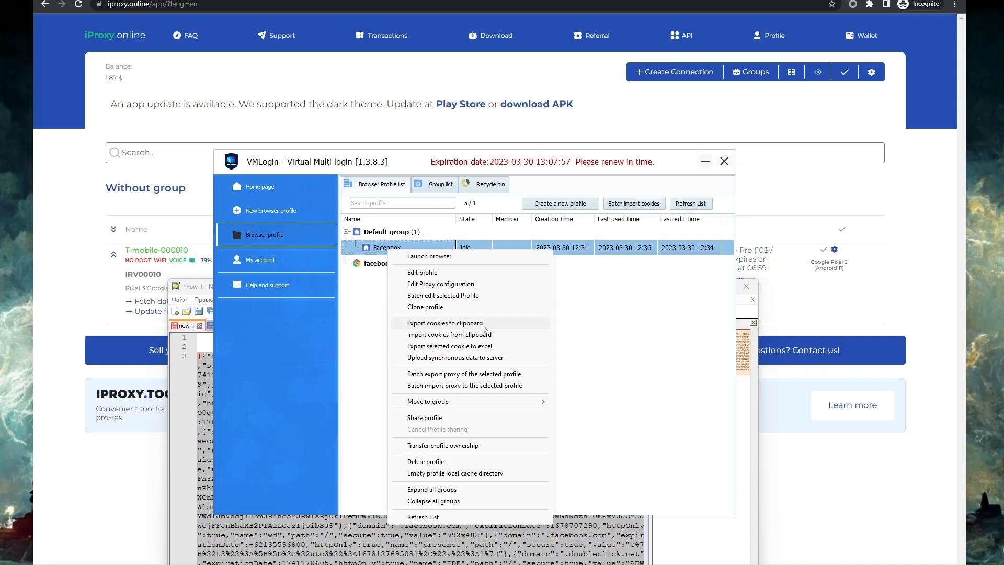
left_click(680, 356)
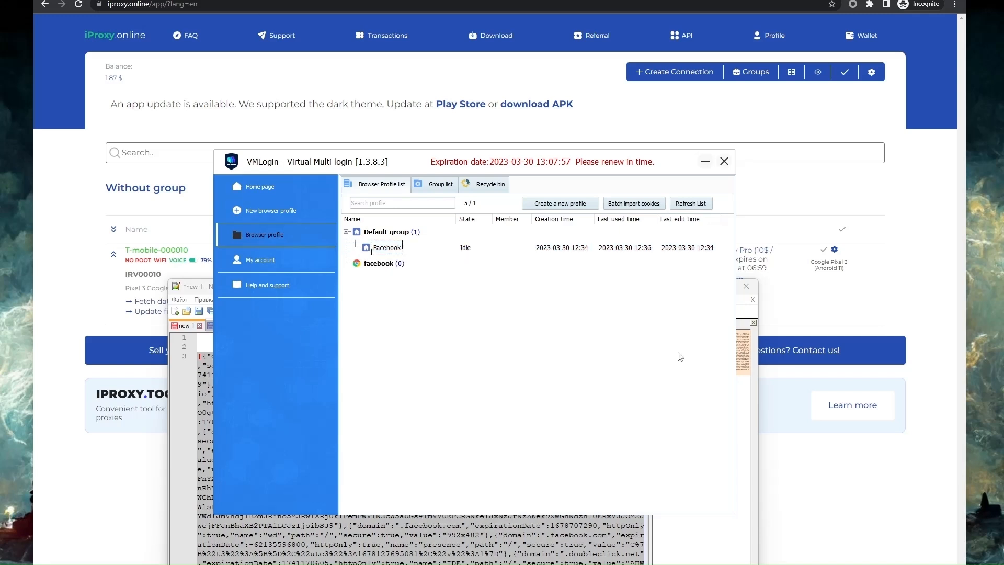
Step: Add a new profile group with its own name and a different group icon, and save its settings
left_click(428, 186)
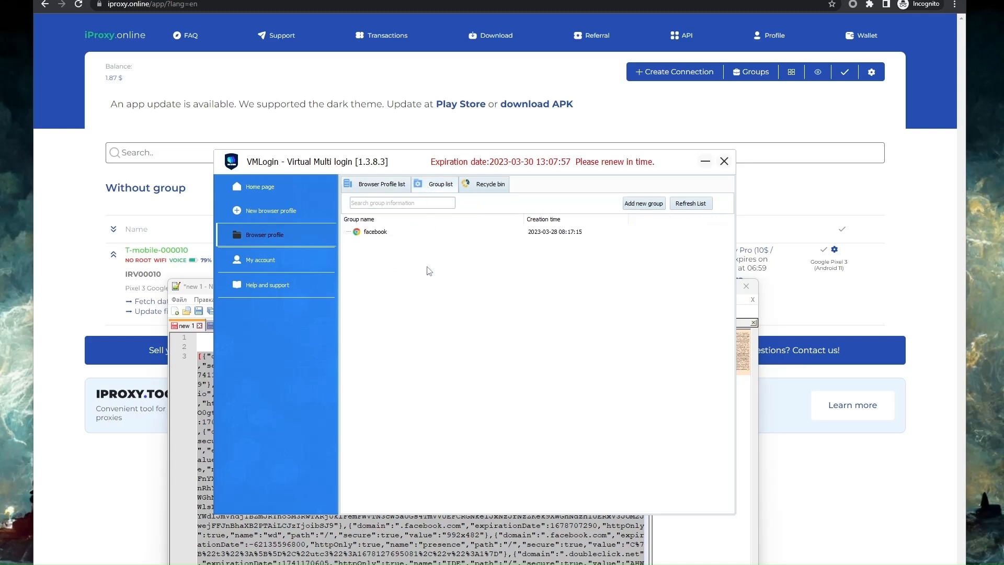
left_click(643, 204)
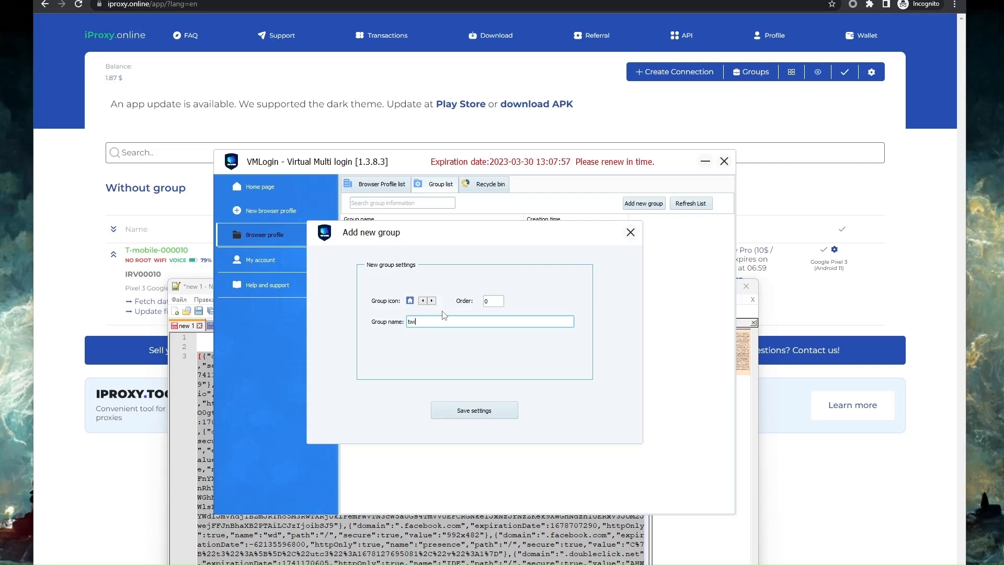
left_click(432, 301)
left_click(487, 416)
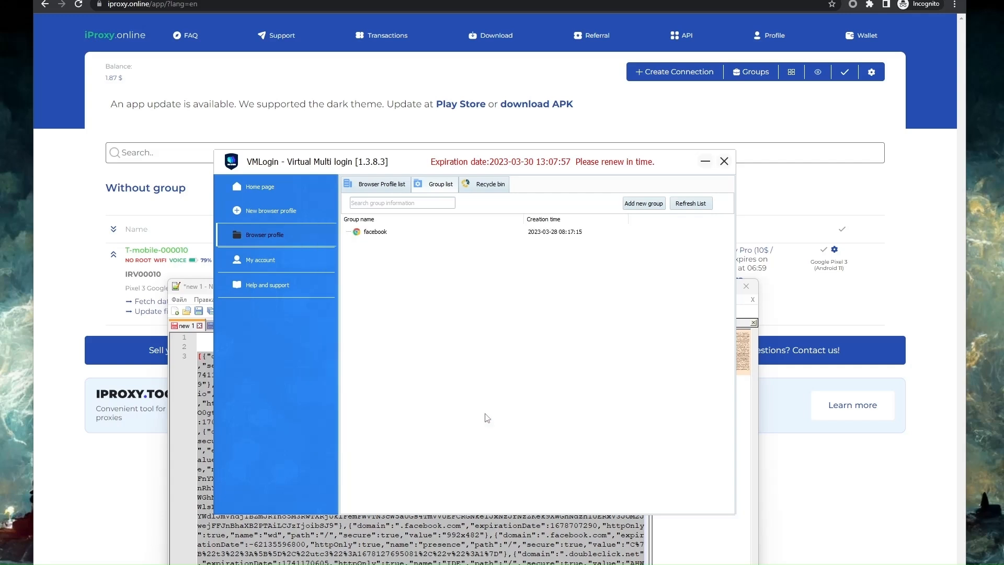
Step: Open the recycle bin of deleted browser profiles
left_click(486, 187)
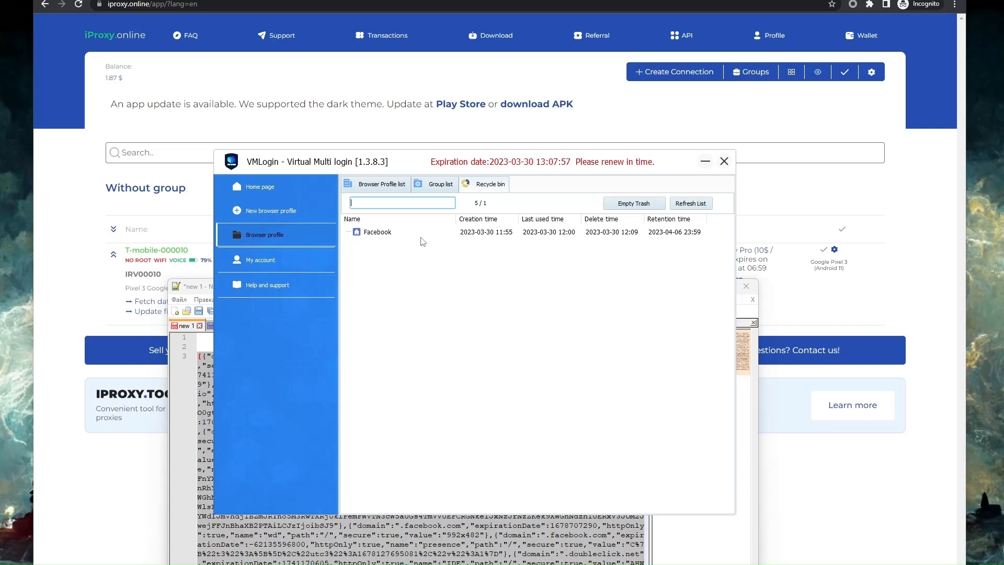
Step: Return to the browser profile list and try to share the Facebook profile without specifying a shared account
left_click(376, 184)
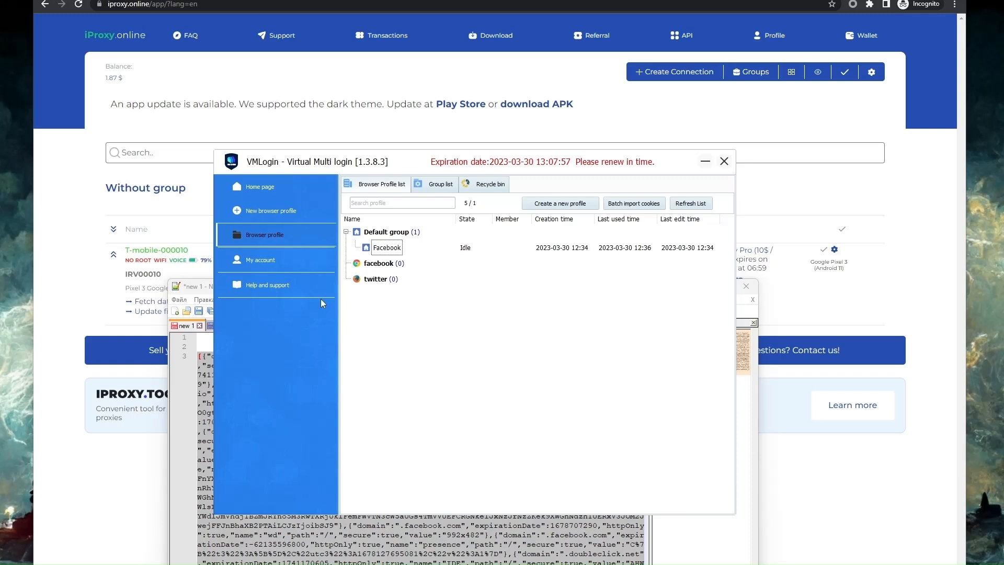
left_click(389, 249)
right_click(390, 250)
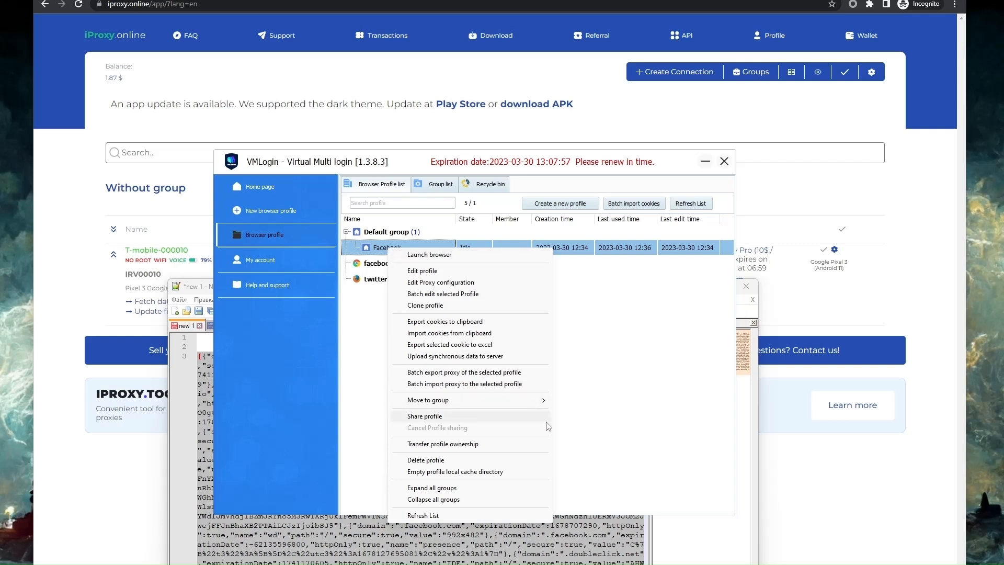
left_click(443, 417)
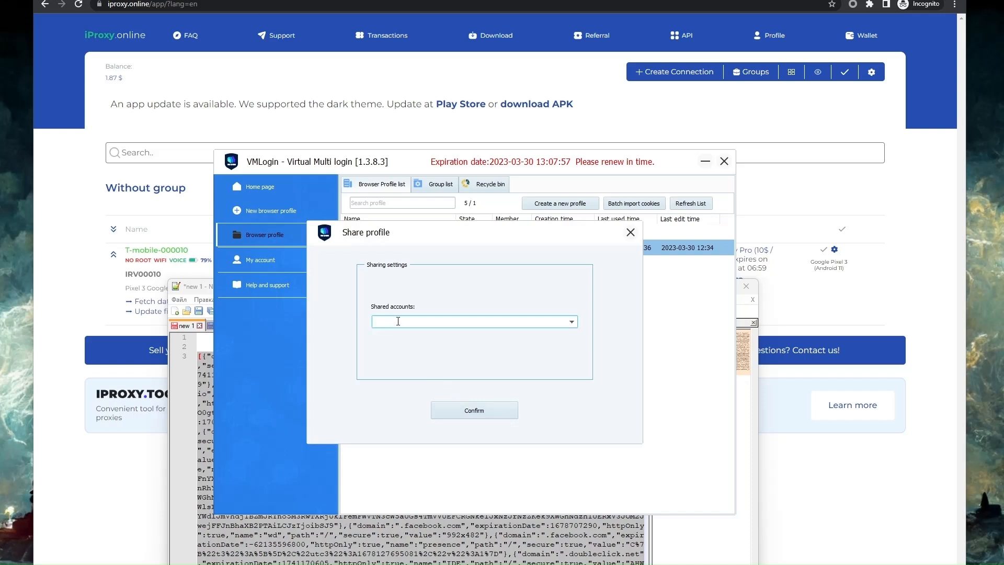
left_click(473, 413)
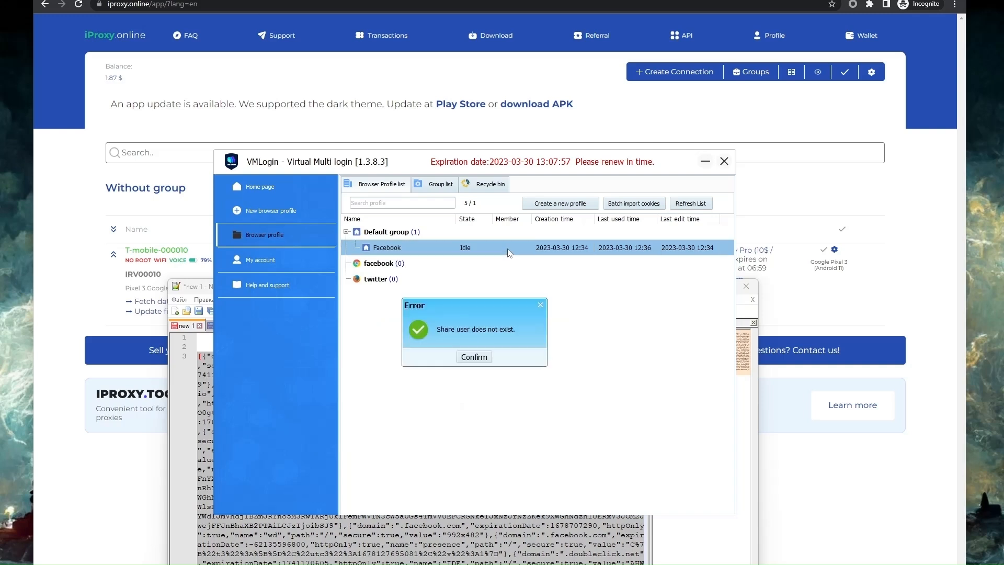
left_click(474, 357)
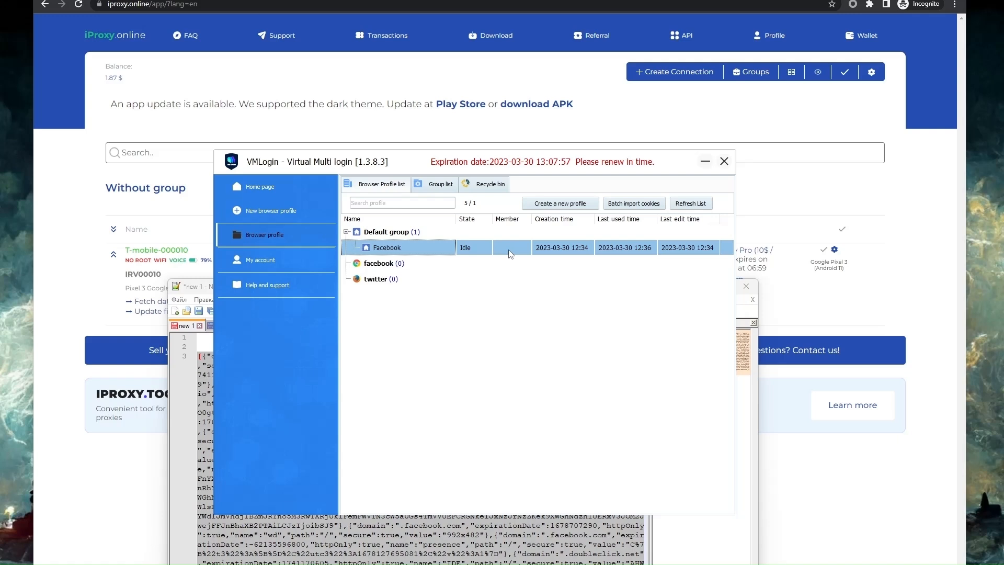
Step: Try to transfer ownership of the Facebook profile without specifying a target account
right_click(404, 251)
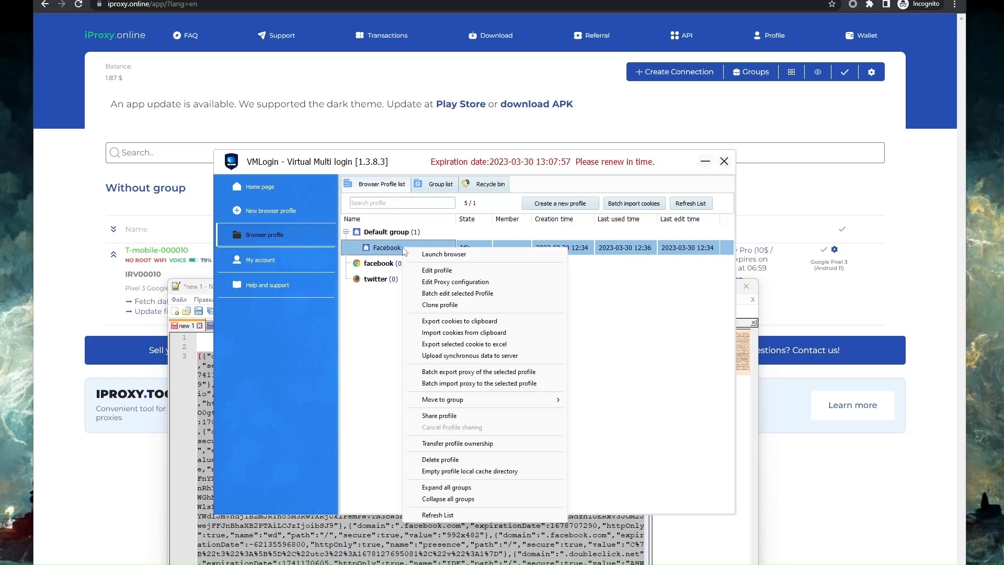
left_click(510, 445)
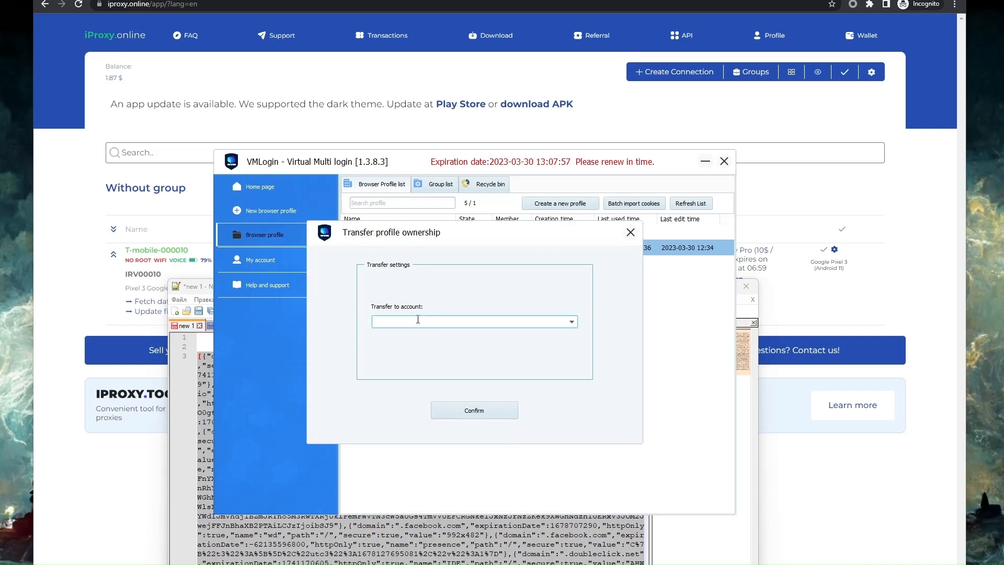
left_click(474, 411)
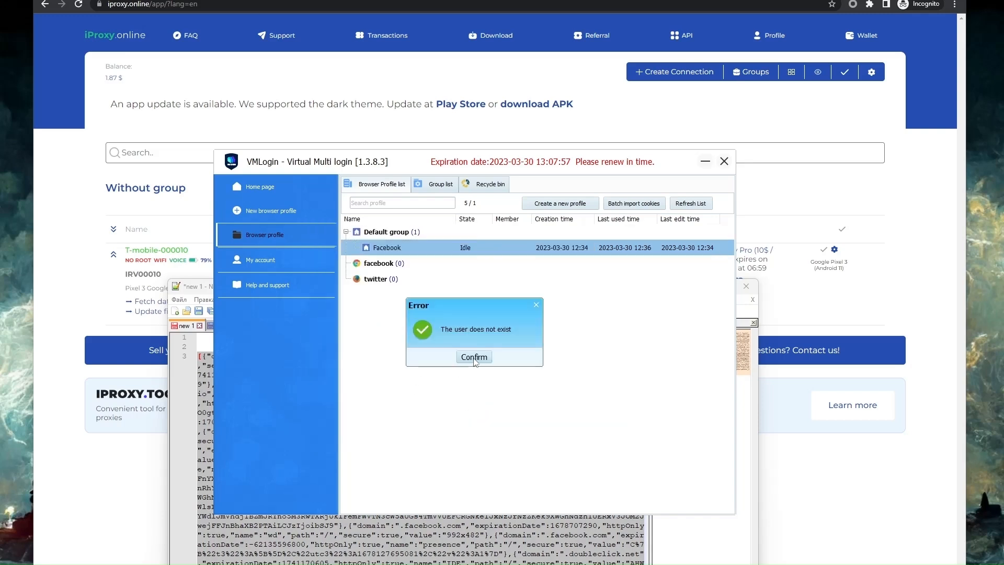
left_click(474, 357)
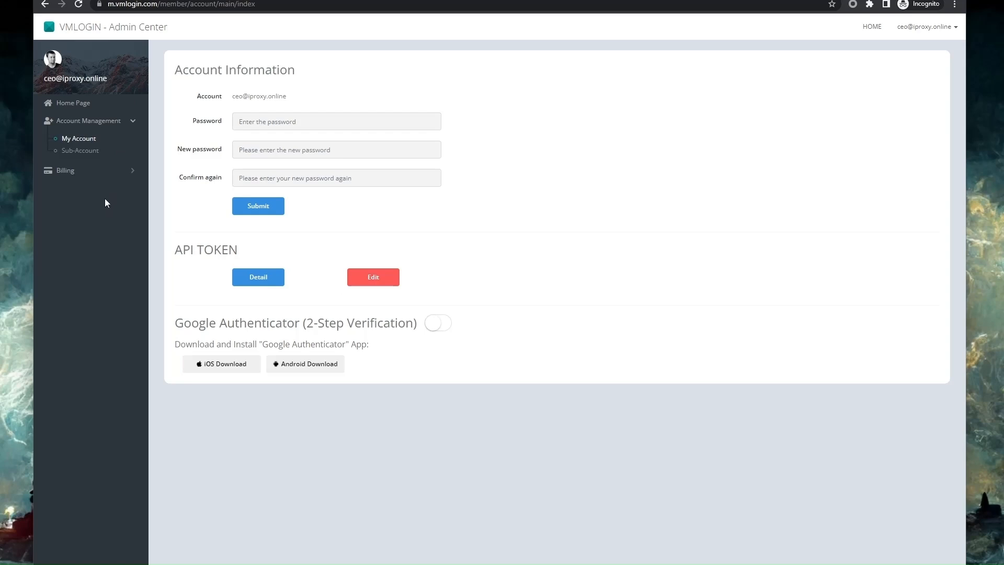
Step: View the sub-account list in the Admin Center and examine the form for adding a sub-account, leaving it empty
left_click(89, 151)
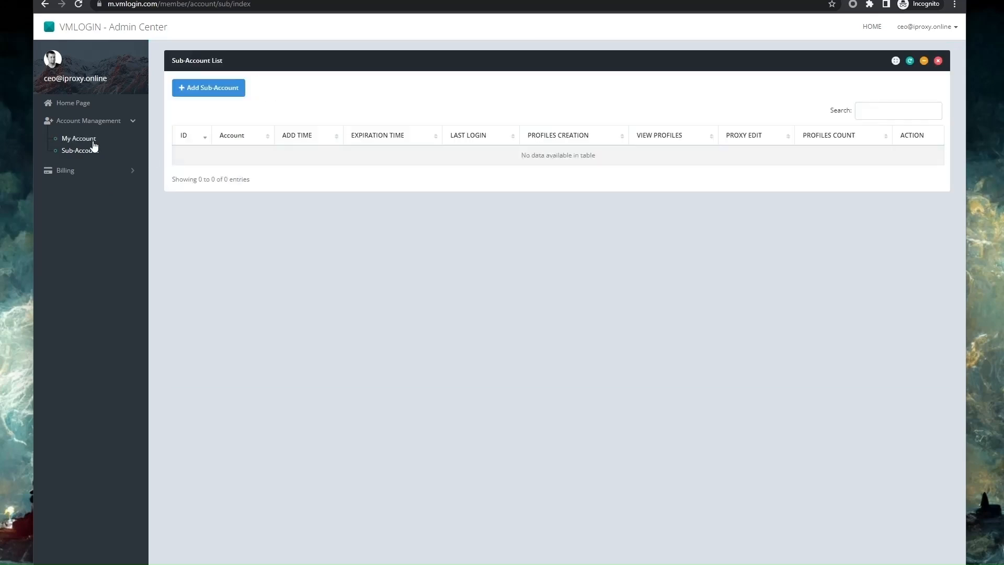
left_click(215, 89)
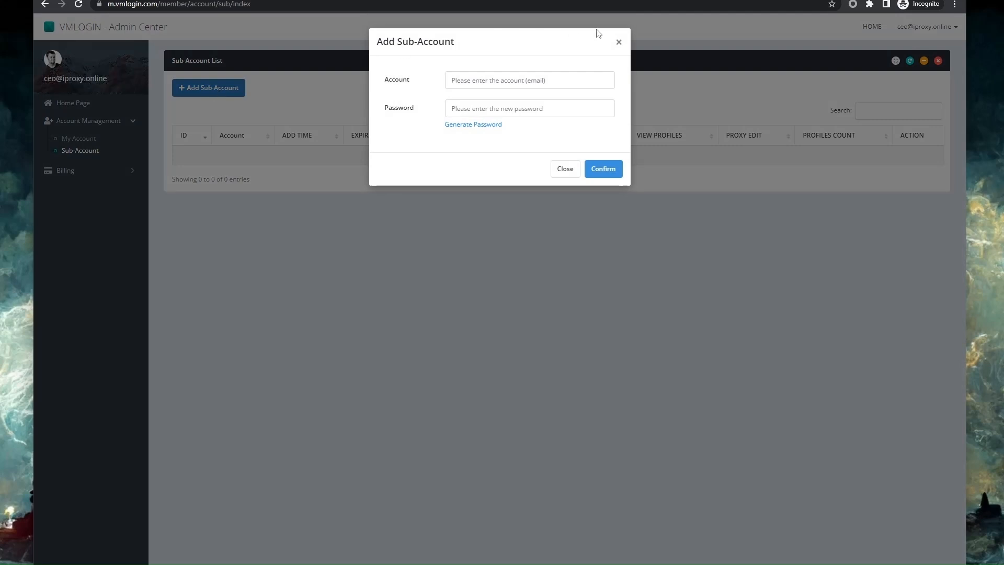
left_click(618, 42)
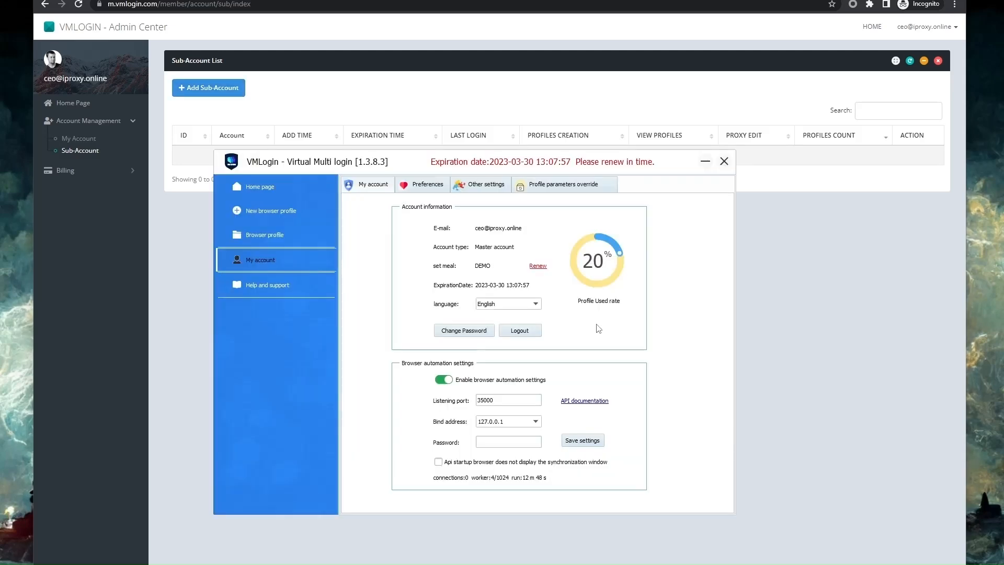
Step: Examine the interface language options, preferences, other settings and profile parameters override of the VMLogin account
left_click(536, 304)
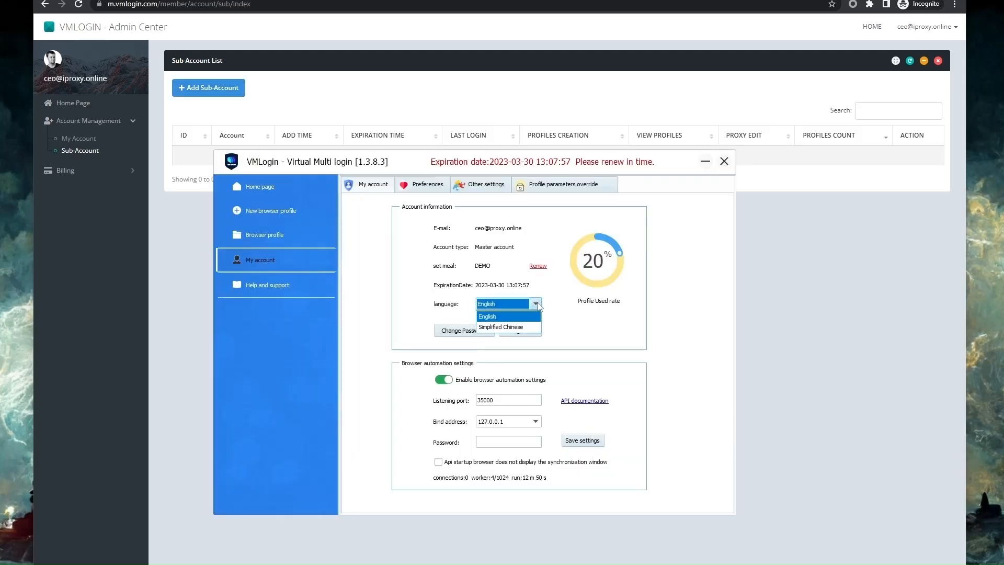
left_click(537, 304)
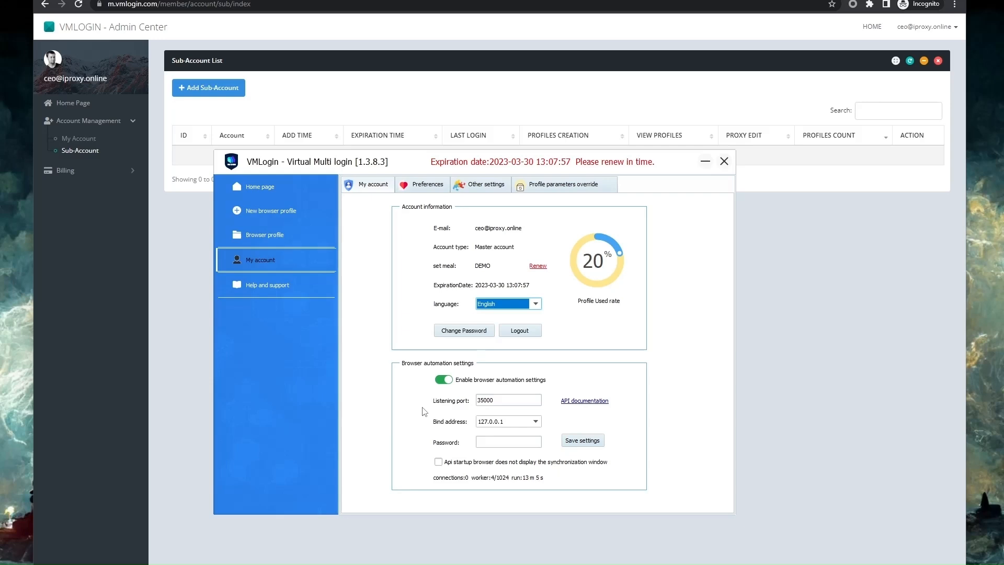
left_click(421, 187)
left_click(483, 188)
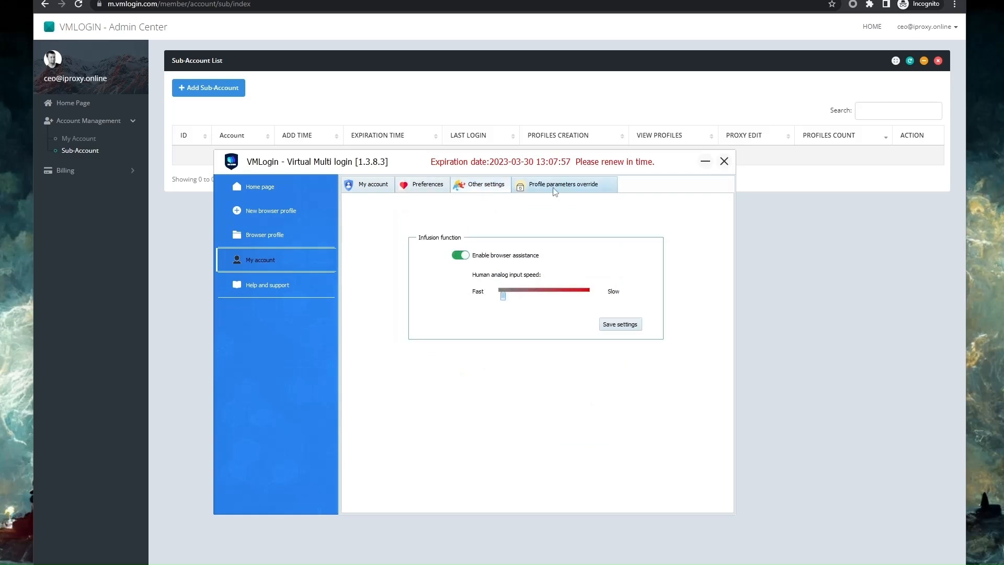
left_click(555, 191)
Step: Open the help and support section and read the help center's introduction to the browser automation test tool
left_click(278, 285)
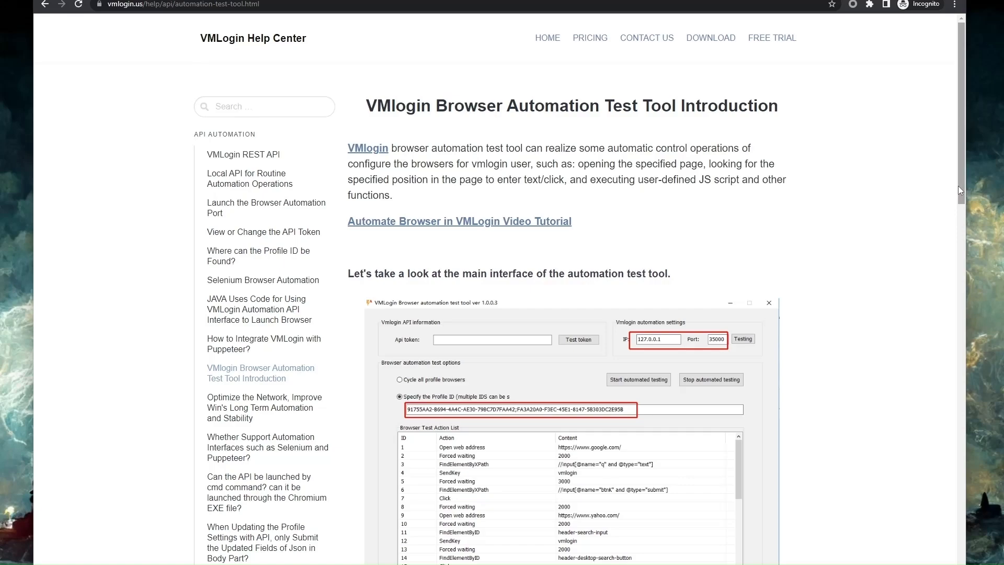
left_click_drag(960, 189, 961, 564)
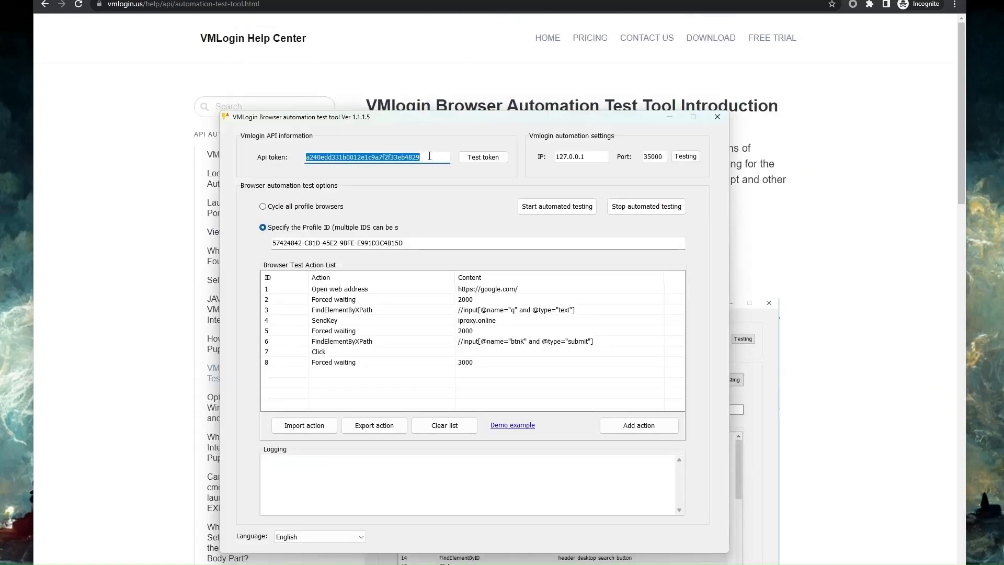
Step: Check the test tool's API token field and view the API token details on the Admin Center account page
left_click(429, 156)
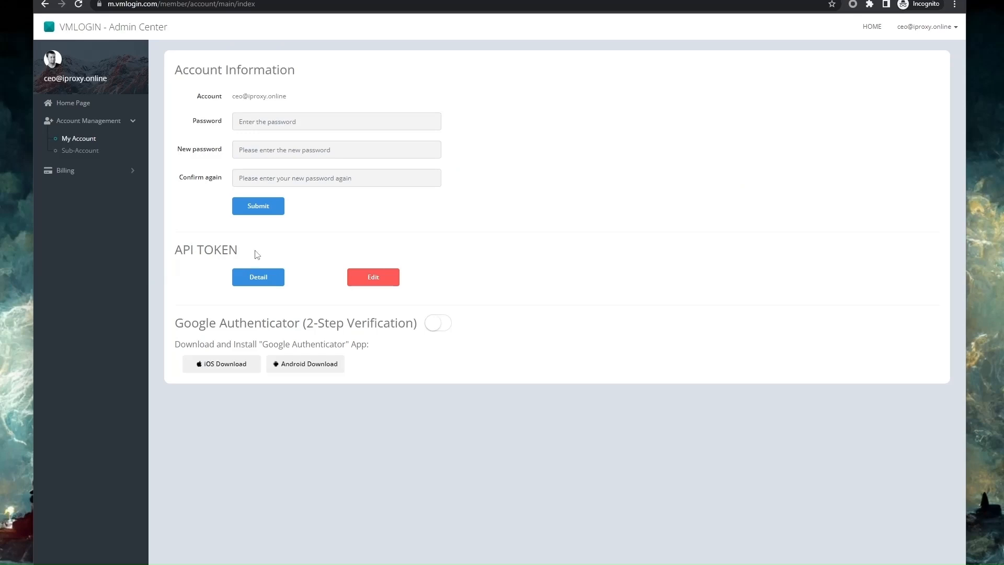
left_click_drag(257, 255, 209, 265)
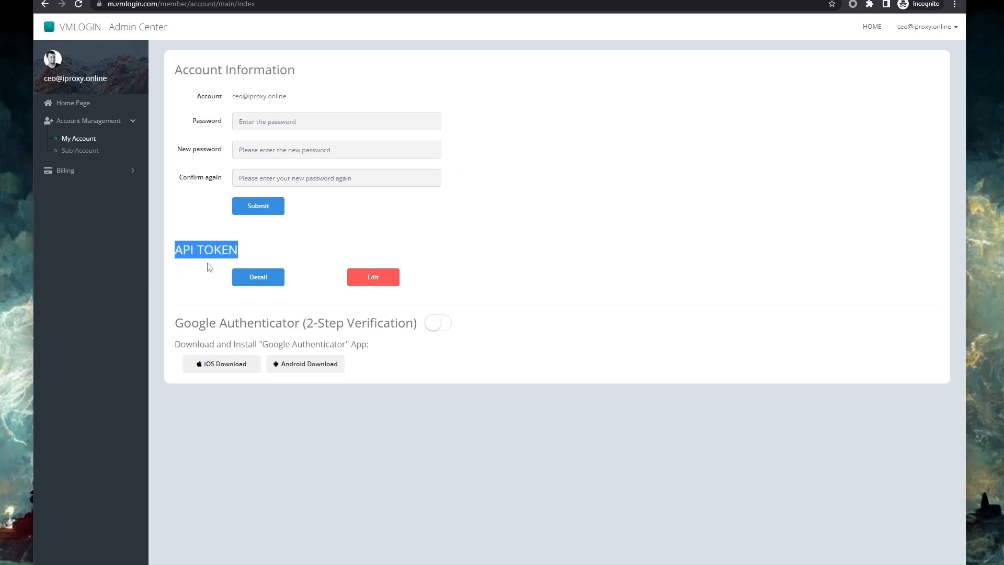
left_click(262, 277)
left_click(579, 241)
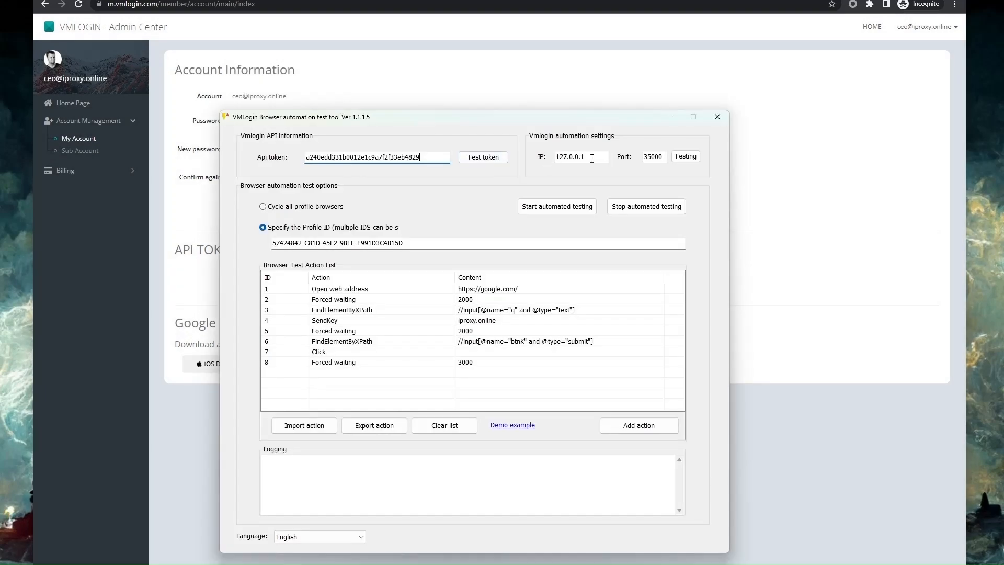
Step: Compare the IP and port in the automation test tool with the browser automation settings of the VMLogin account
left_click(592, 158)
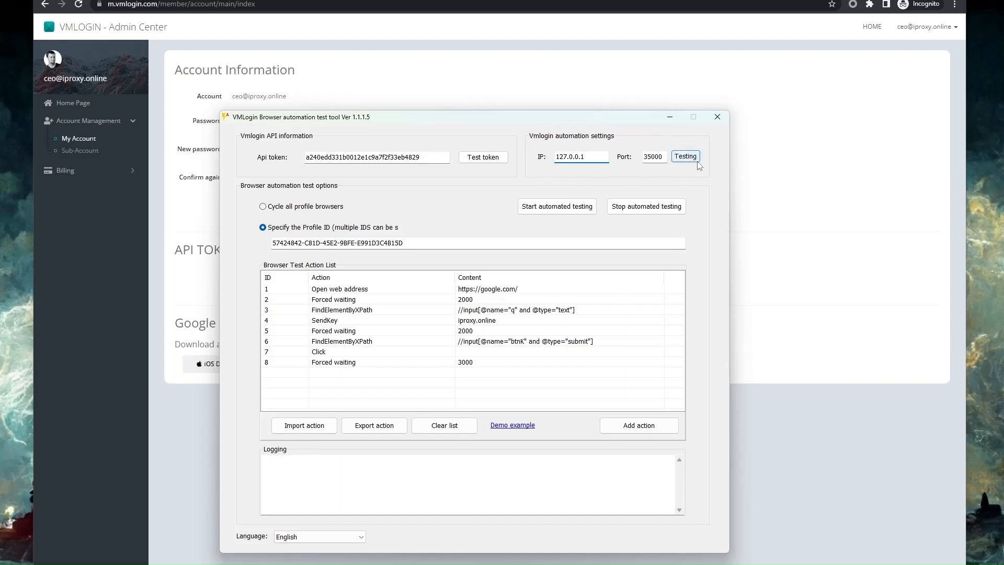
left_click(273, 564)
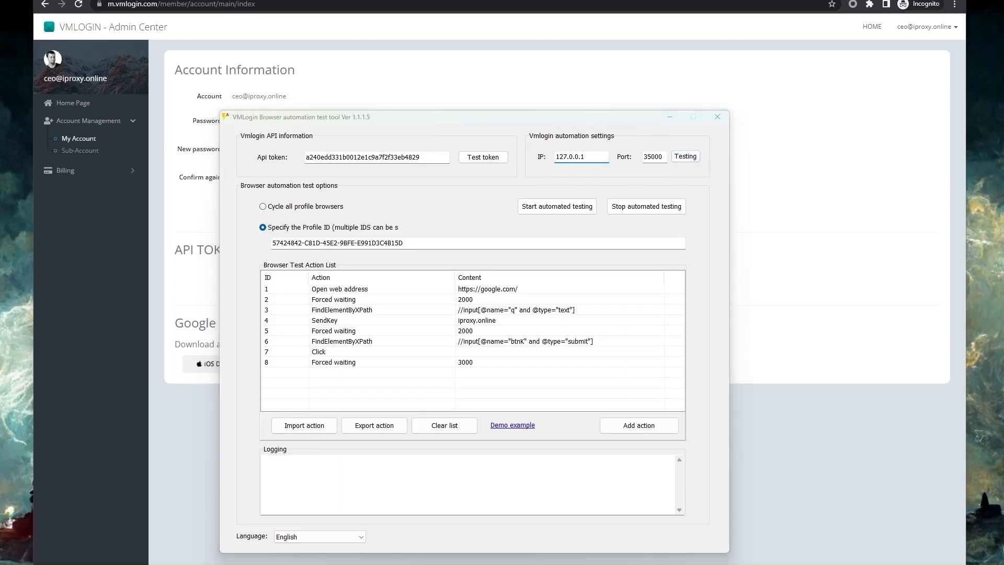
left_click(267, 262)
left_click(293, 564)
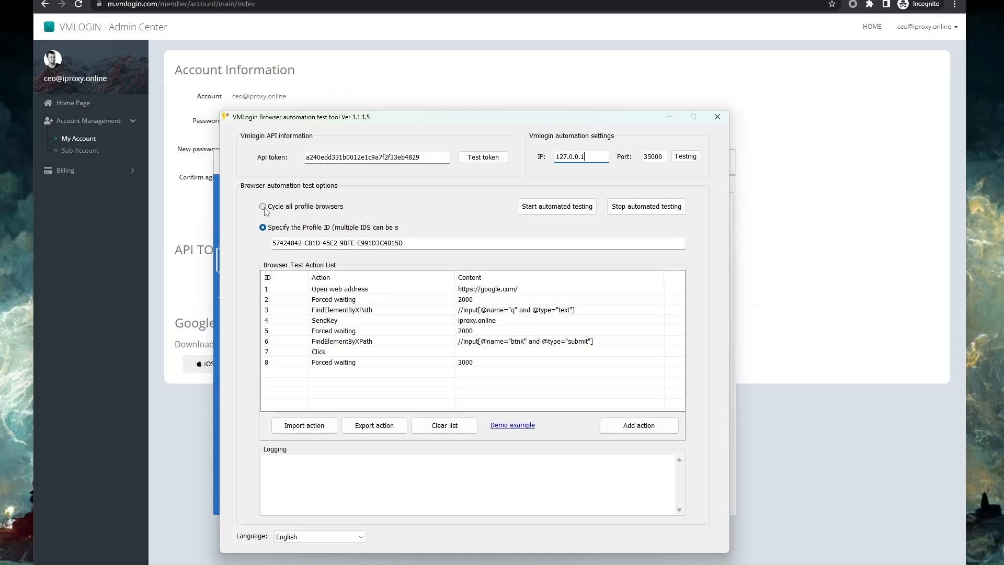
Step: Look up the profile ID in the Facebook profile's edit window for the test tool's profile ID field, and return to the tool
left_click(426, 244)
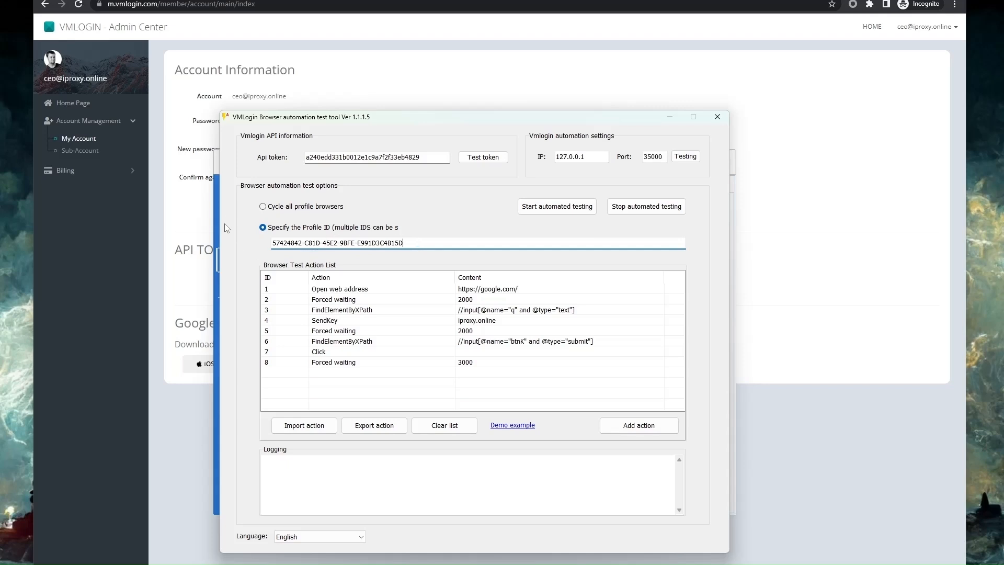
left_click(217, 160)
left_click(273, 230)
right_click(355, 249)
left_click(434, 272)
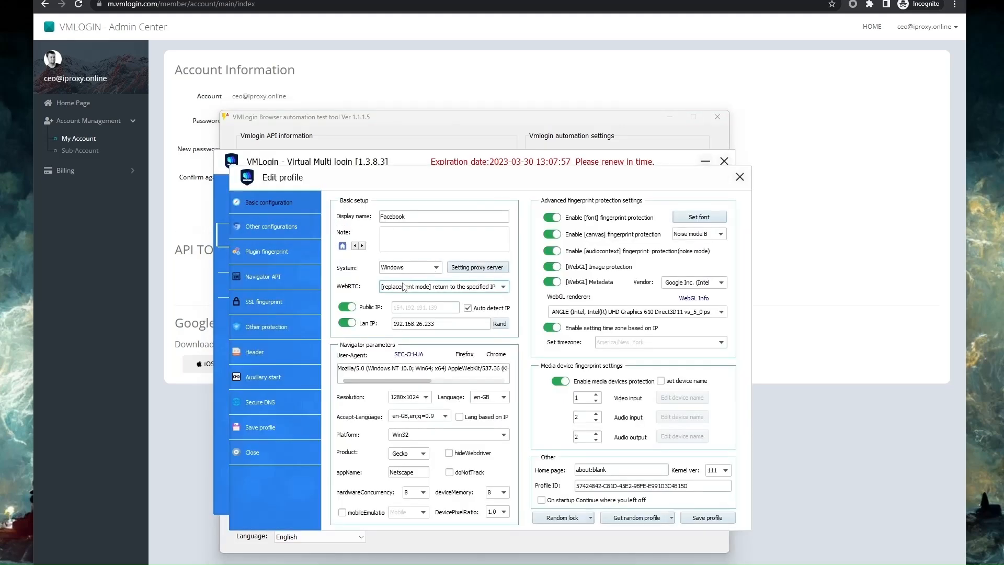
left_click(739, 176)
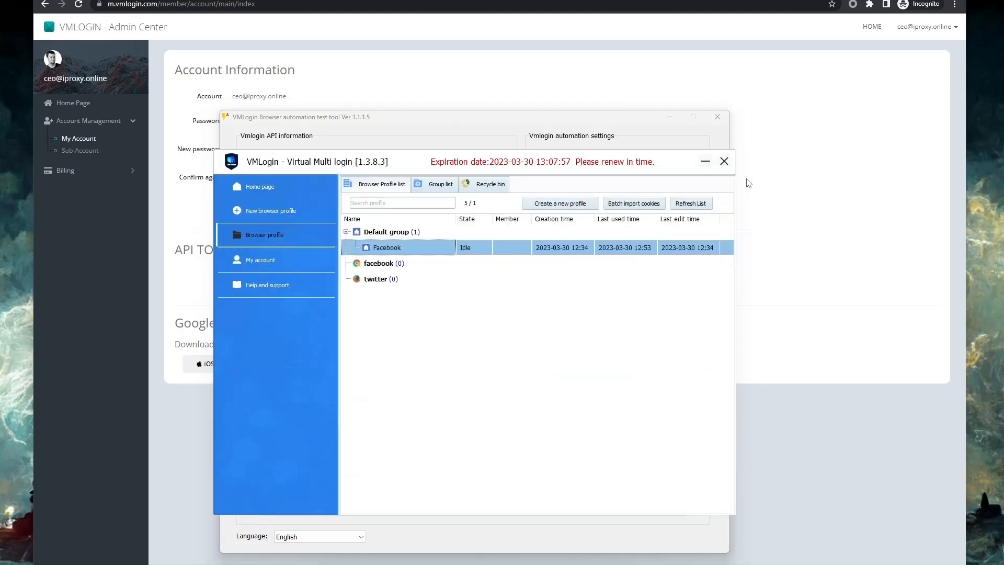
left_click(586, 135)
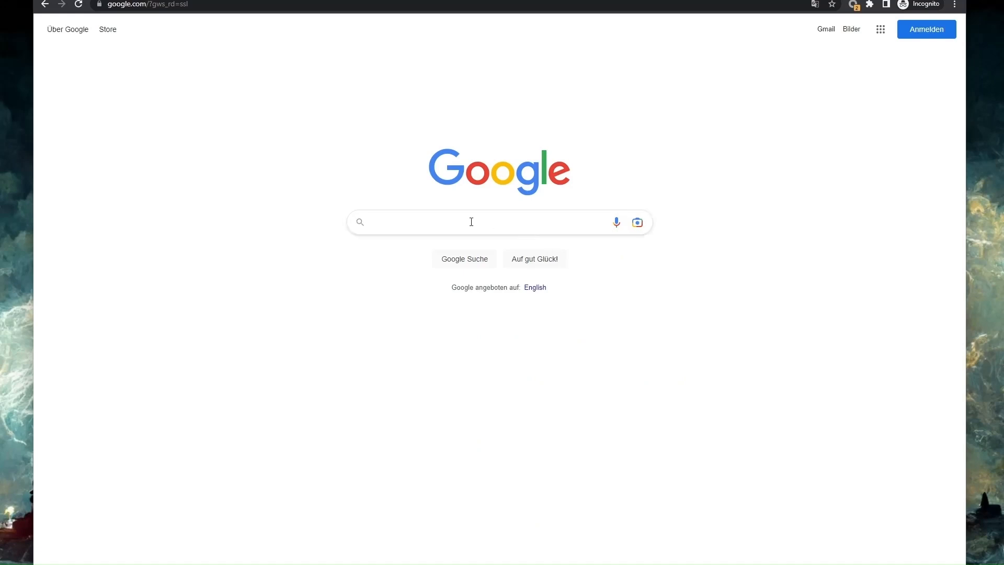
Step: Inspect the HTML of Google's search box and search button for the attributes used in the XPath actions
right_click(493, 220)
left_click(514, 381)
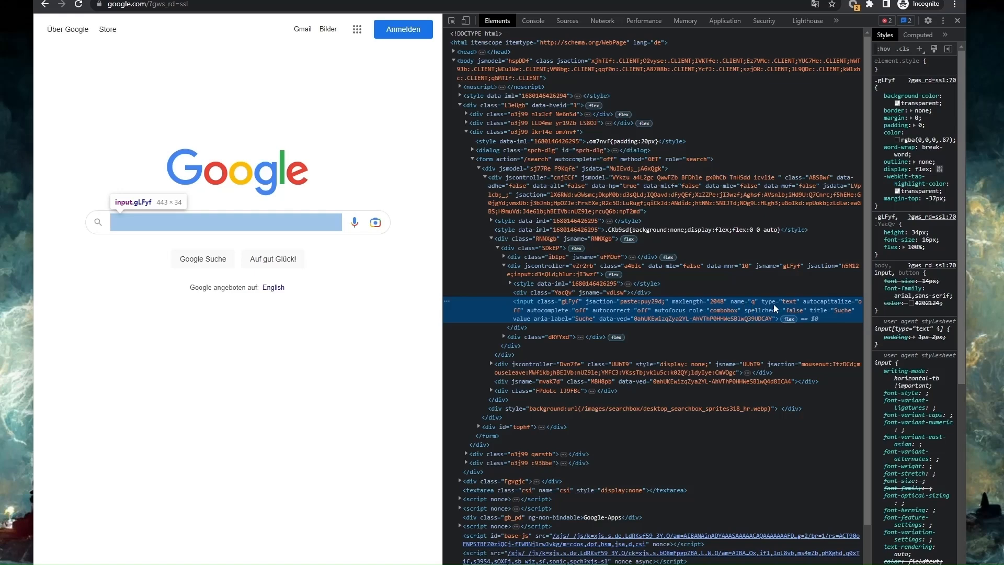
key("ctrl+shift+c")
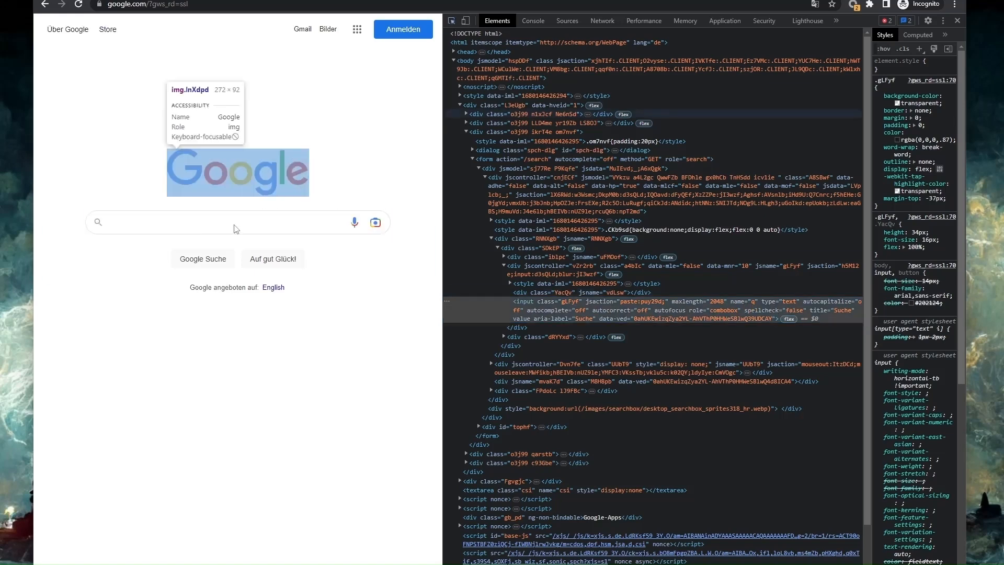
left_click(198, 262)
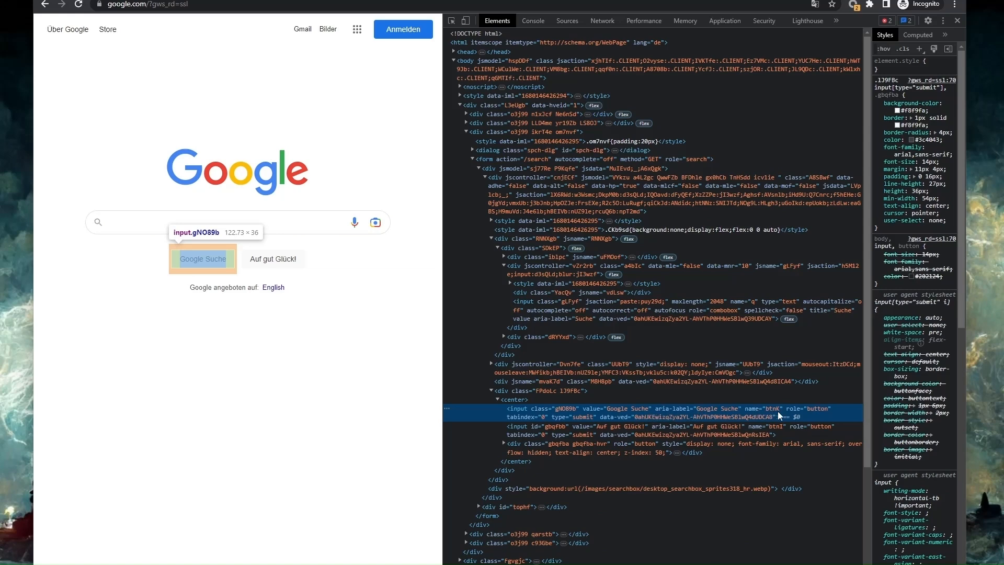
Step: Switch to the VMLogin automation test tool, run the automated test on the specified profile, and close the launched browser
key("alt+Tab")
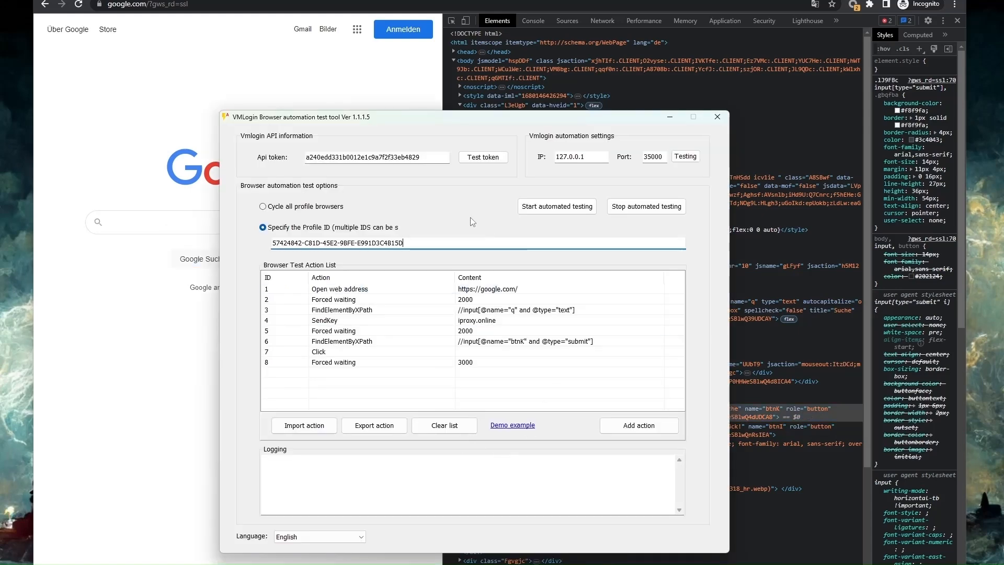
left_click(559, 207)
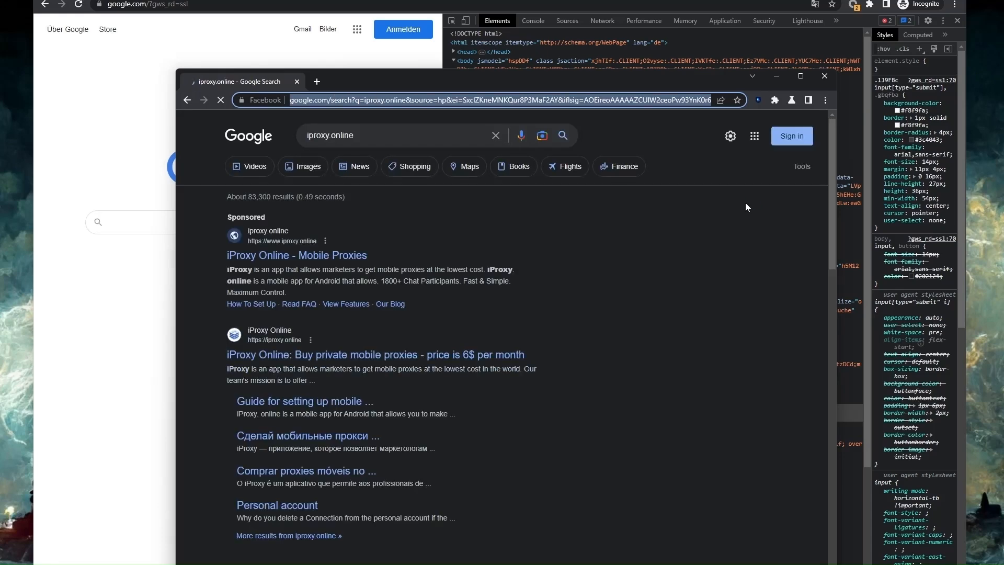
left_click(829, 77)
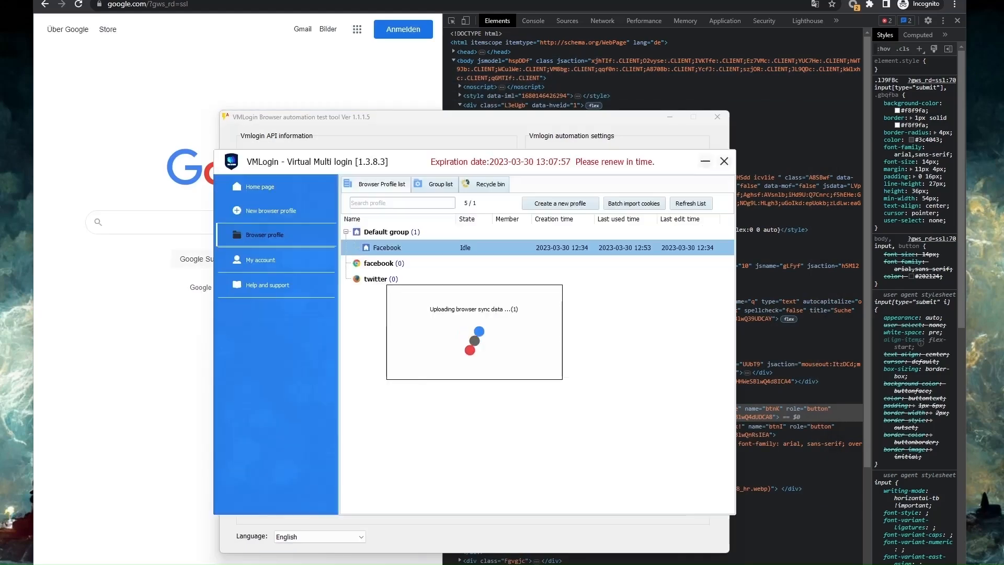